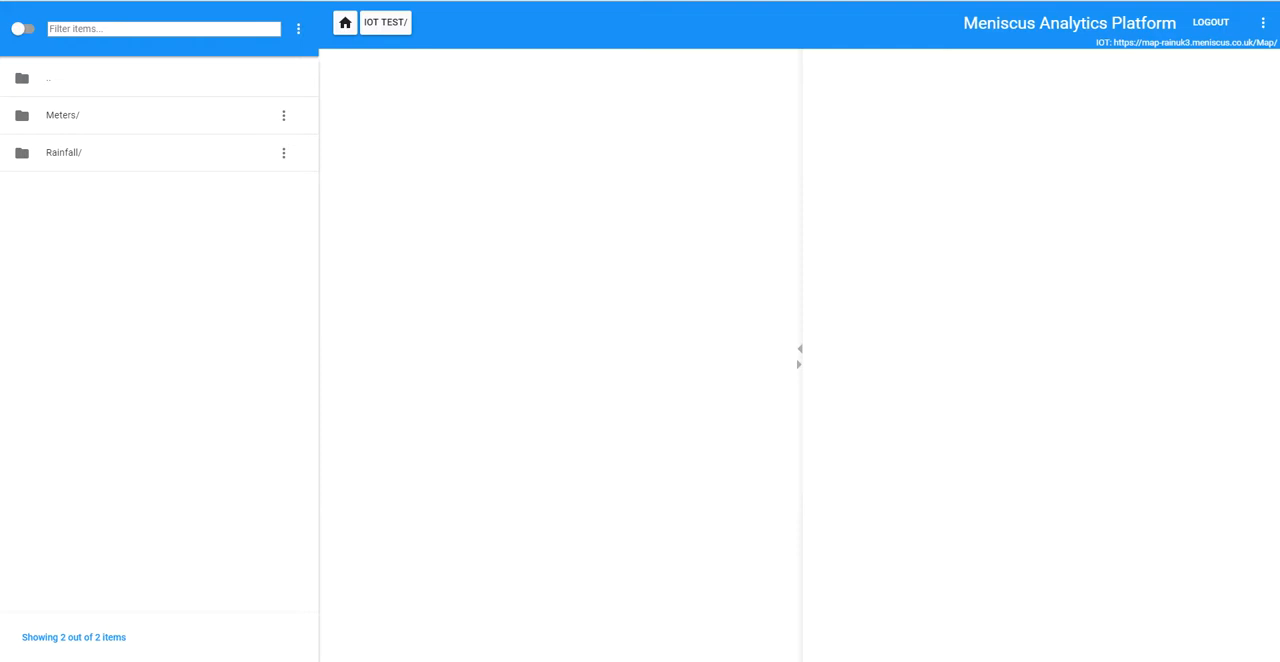
Step: In Excel, add the headers Manager and Region in cells J1 and K1 of Meter Entities test1.csv
{"action": "left_click_drag", "start_coordinate": [0, 160], "coordinate": [954, 131]}
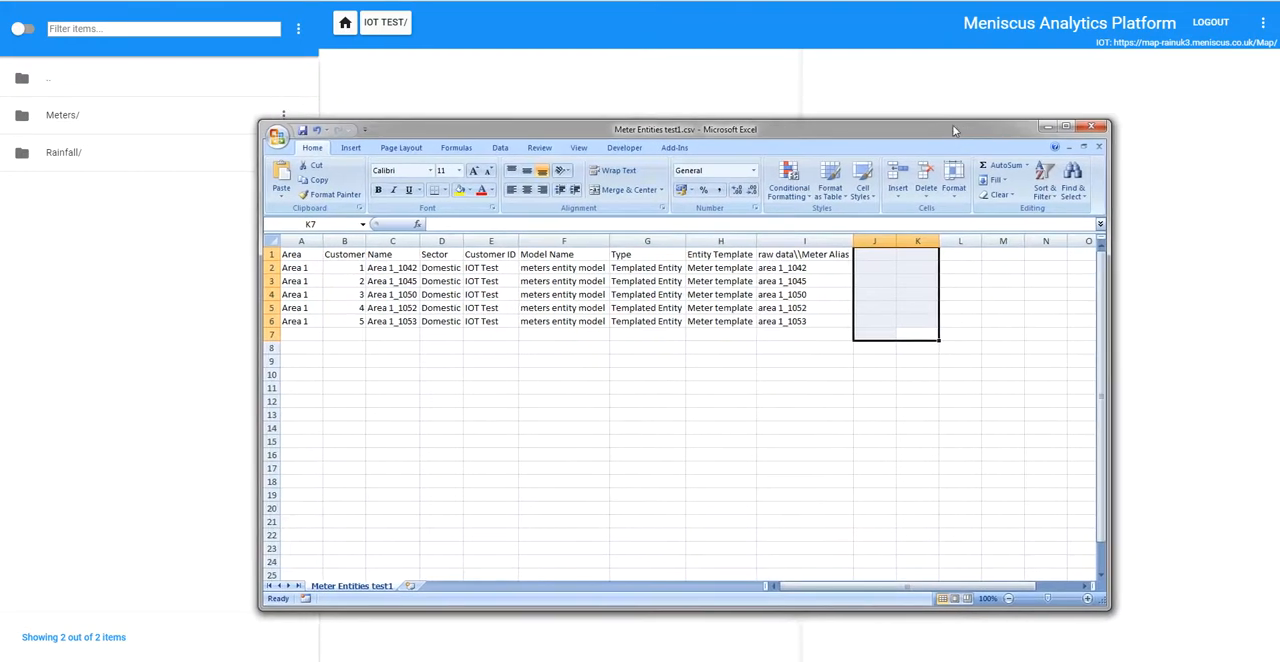
{"action": "left_click", "coordinate": [884, 256]}
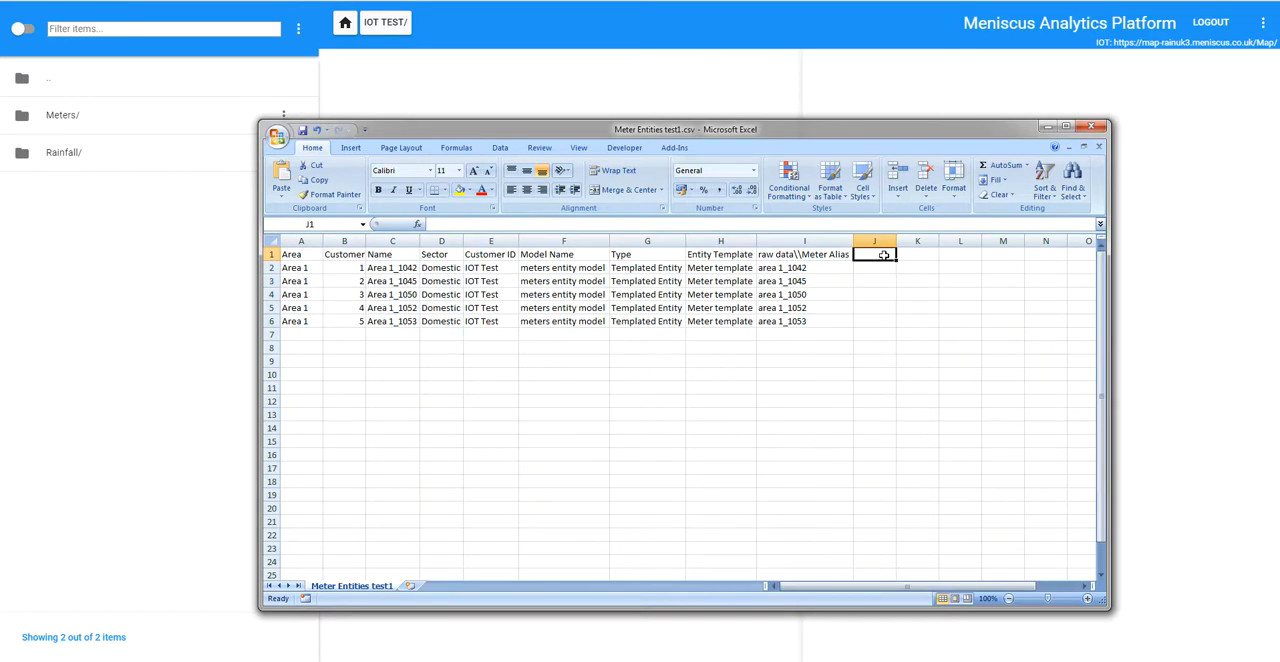
{"action": "type", "text": "Manager"}
{"action": "key", "text": "Tab"}
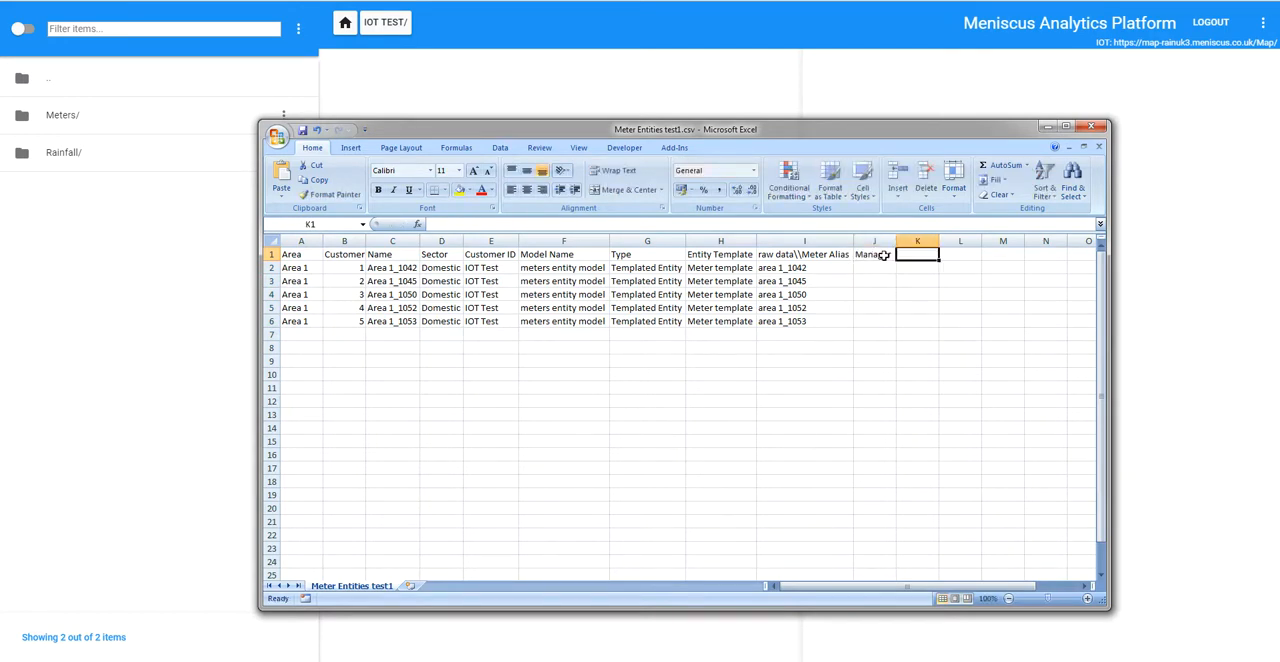
{"action": "type", "text": "Region"}
{"action": "key", "text": "Return"}
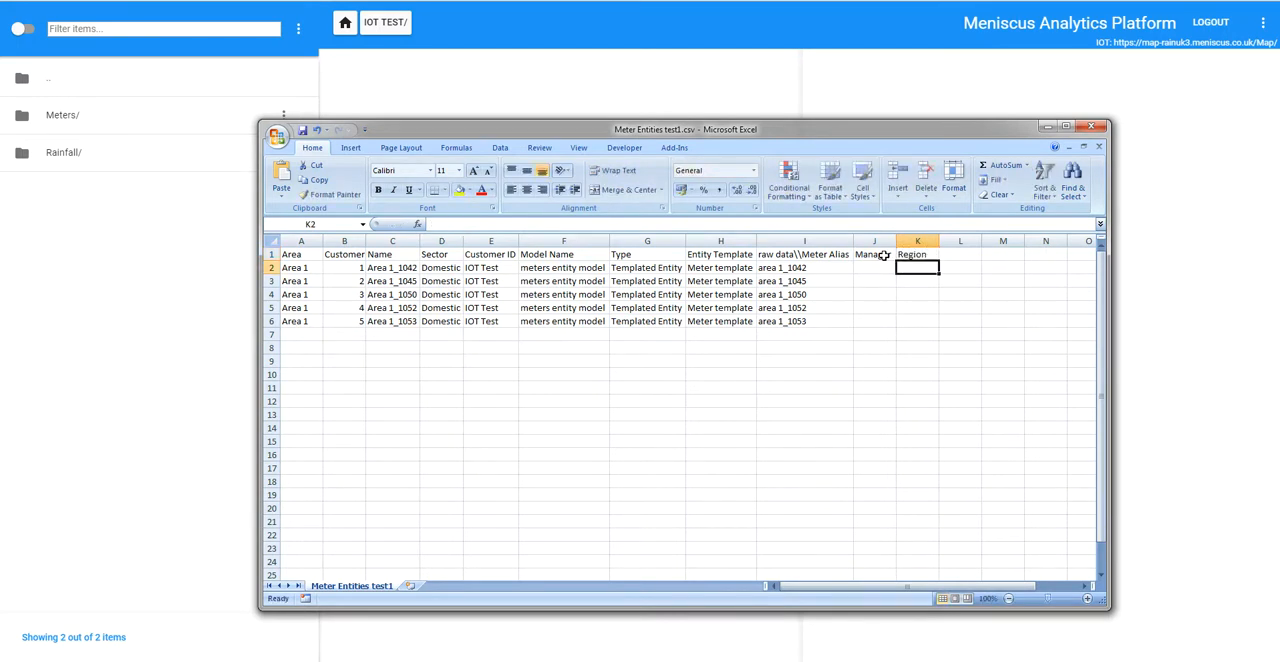
Step: Enter the first manager's name in J2 and copy it to J3 and J5
{"action": "key", "text": "Left"}
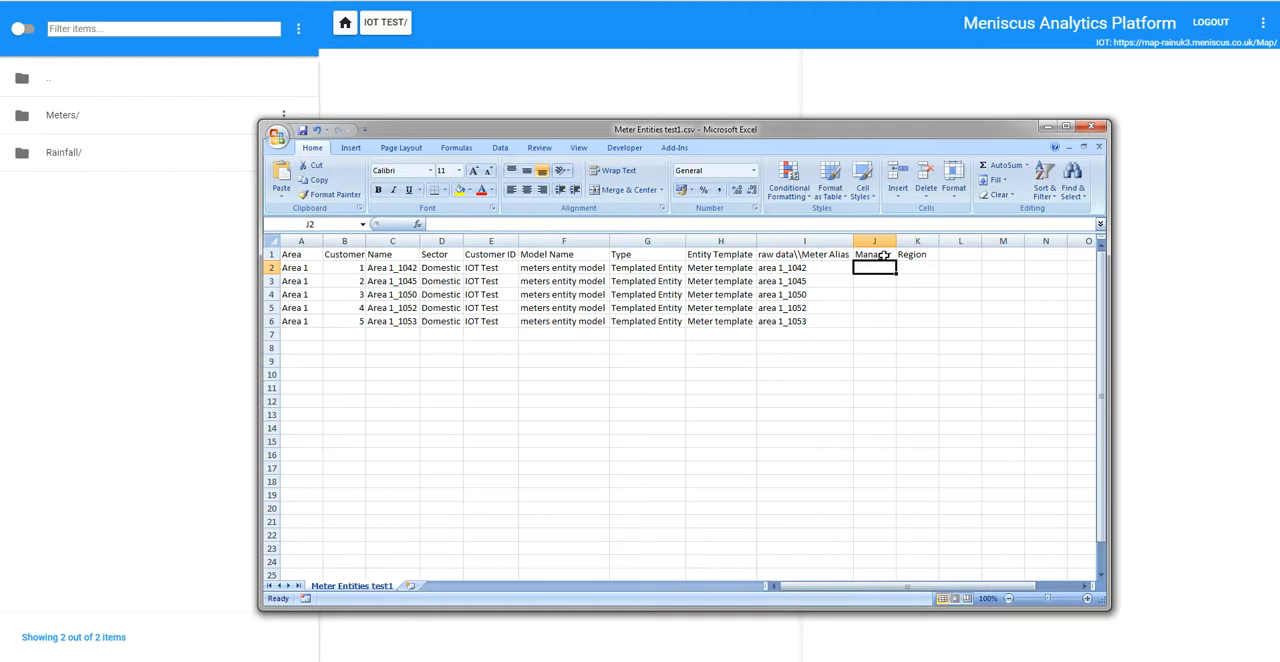
{"action": "type", "text": "James"}
{"action": "key", "text": "Return"}
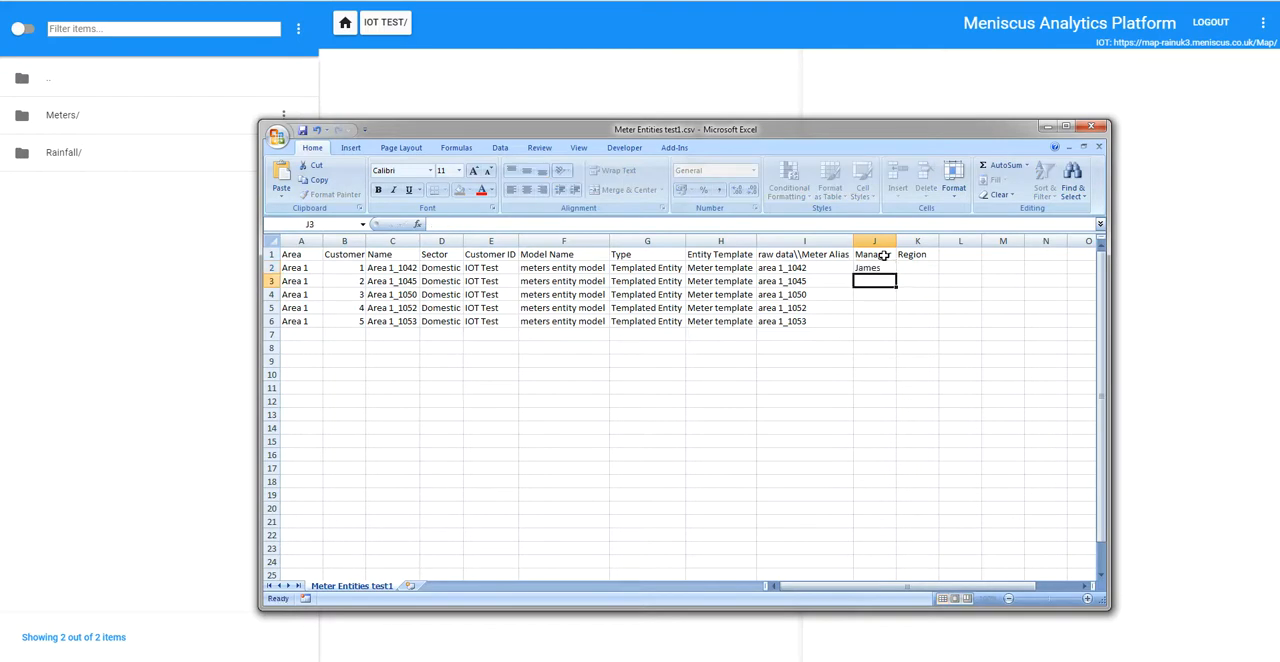
{"action": "key", "text": "Up"}
{"action": "key", "text": "ctrl+c"}
{"action": "key", "text": "Down"}
{"action": "key", "text": "ctrl+v"}
{"action": "key", "text": "Down"}
{"action": "key", "text": "Down"}
{"action": "key", "text": "ctrl+v"}
Step: Enter the second manager's name in J4 and copy it to J6
{"action": "key", "text": "Up"}
{"action": "key", "text": "Up"}
{"action": "key", "text": "Down"}
{"action": "type", "text": "Jen"}
{"action": "key", "text": "ctrl+Return"}
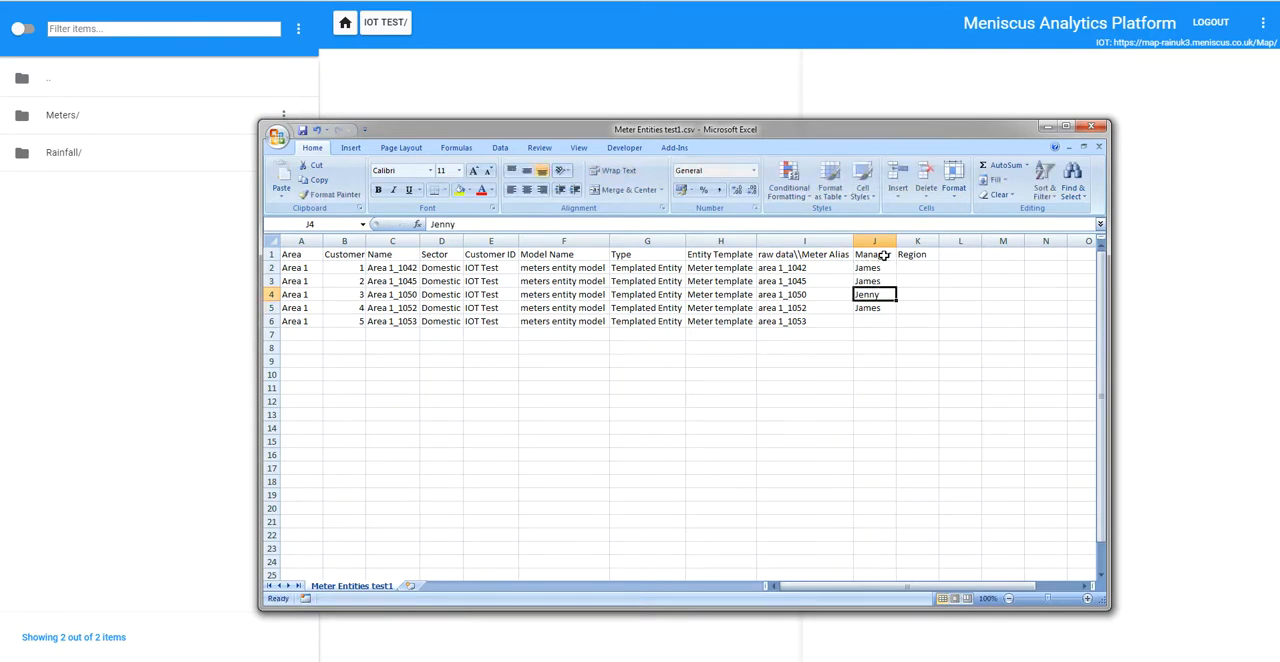
{"action": "key", "text": "ctrl+c"}
{"action": "key", "text": "Down"}
{"action": "key", "text": "Down"}
{"action": "key", "text": "ctrl+v"}
Step: Enter East as the region in cells K2 and K3
{"action": "key", "text": "Right"}
{"action": "key", "text": "Up"}
{"action": "key", "text": "Up"}
{"action": "key", "text": "Up"}
{"action": "key", "text": "Up"}
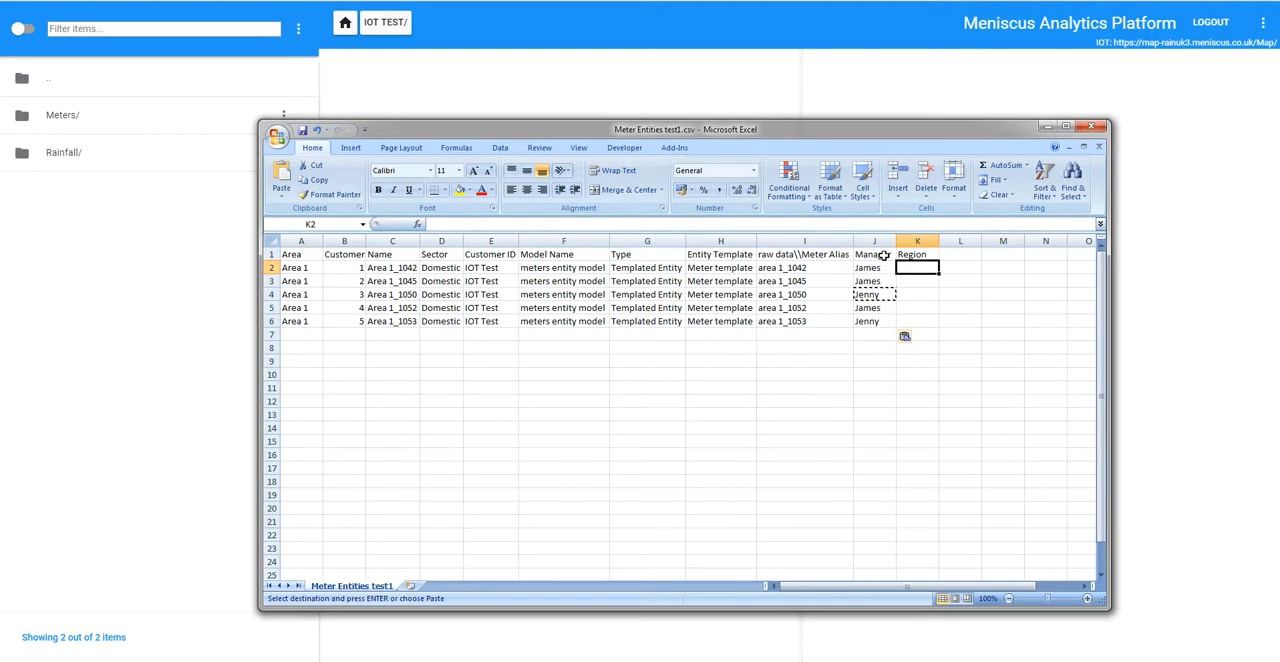
{"action": "type", "text": "East"}
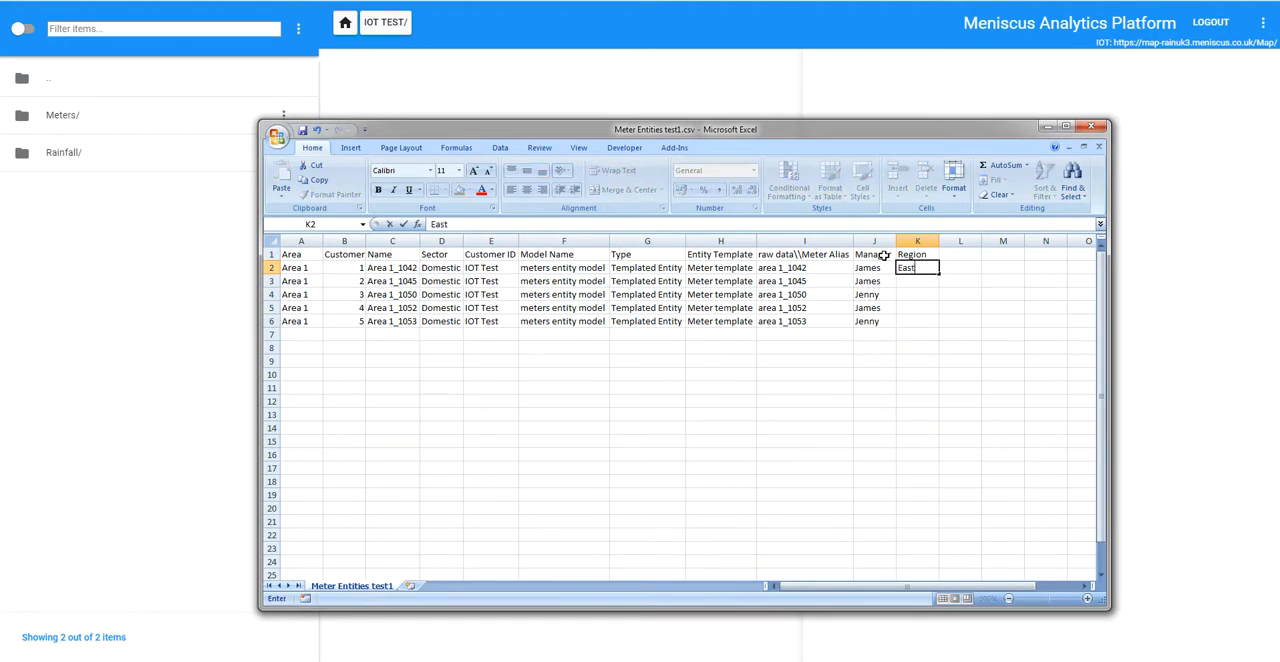
{"action": "key", "text": "Return"}
{"action": "type", "text": "East"}
{"action": "key", "text": "Return"}
Step: Enter West as the region in K4 and copy it to K5 and K6
{"action": "type", "text": "W"}
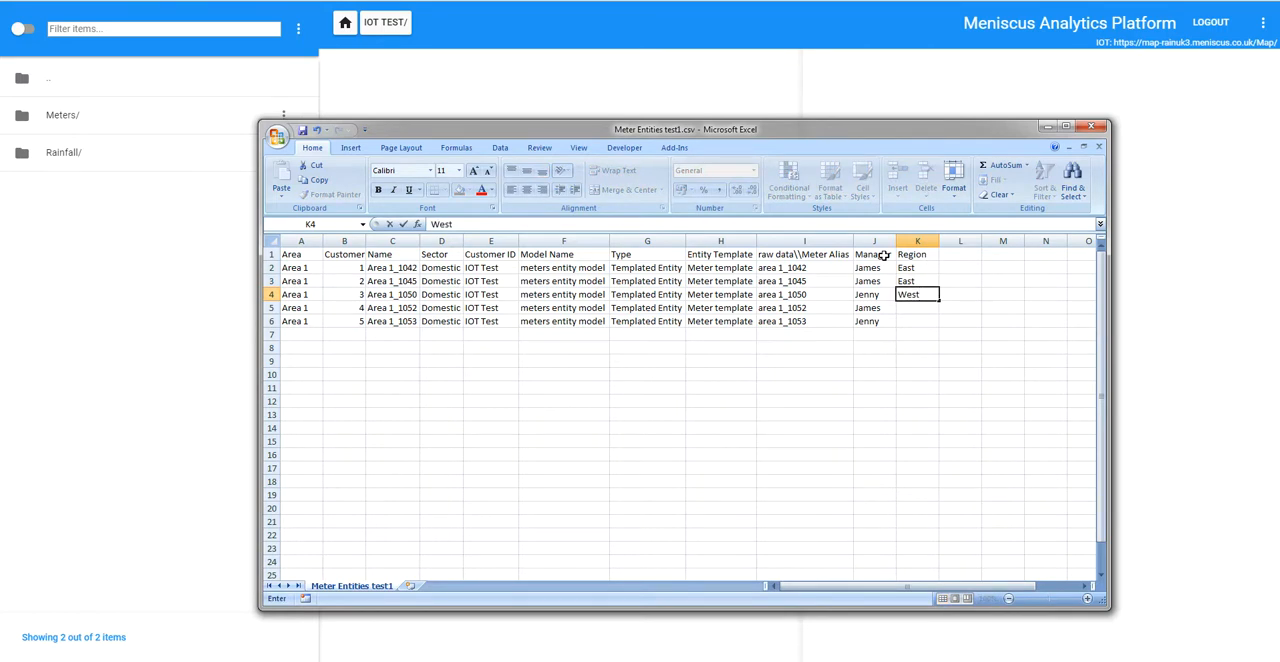
{"action": "type", "text": "est"}
{"action": "key", "text": "ctrl+Return"}
{"action": "key", "text": "ctrl+c"}
{"action": "key", "text": "Down"}
{"action": "key", "text": "ctrl+v"}
{"action": "key", "text": "Down"}
{"action": "key", "text": "ctrl+v"}
{"action": "key", "text": "Up"}
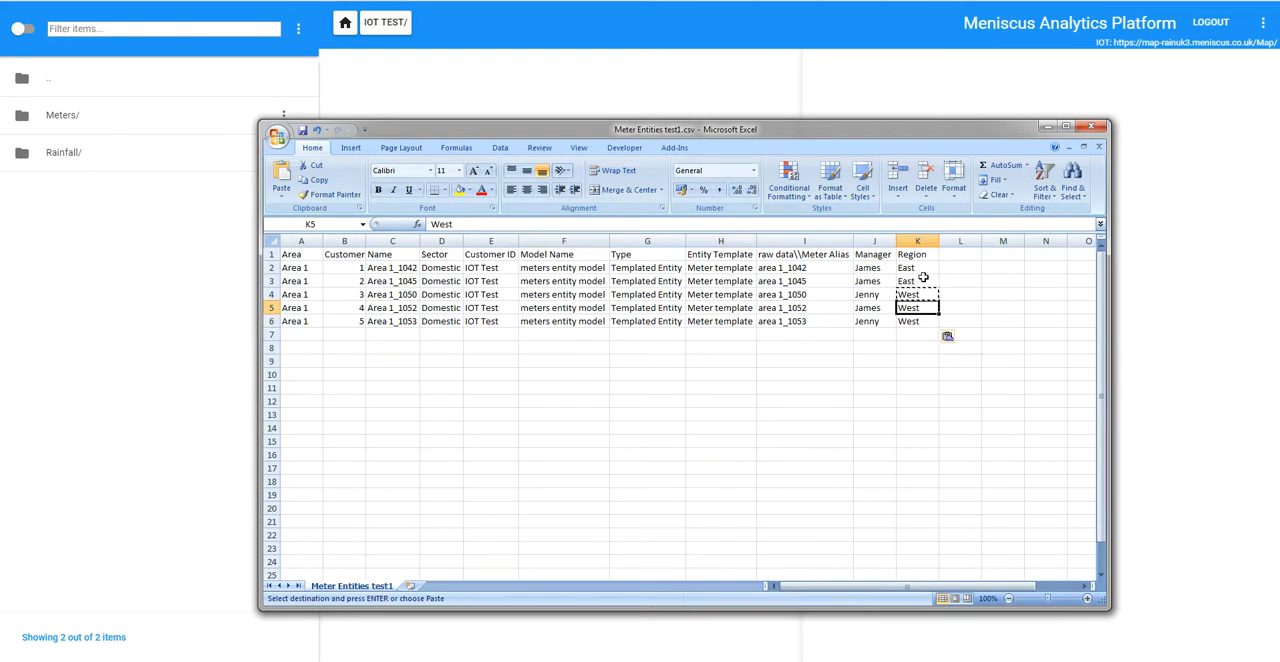
Step: Close Meter Entities test1.csv, saving the changes and keeping the CSV format
{"action": "left_click", "coordinate": [1099, 148]}
{"action": "left_click", "coordinate": [91, 343]}
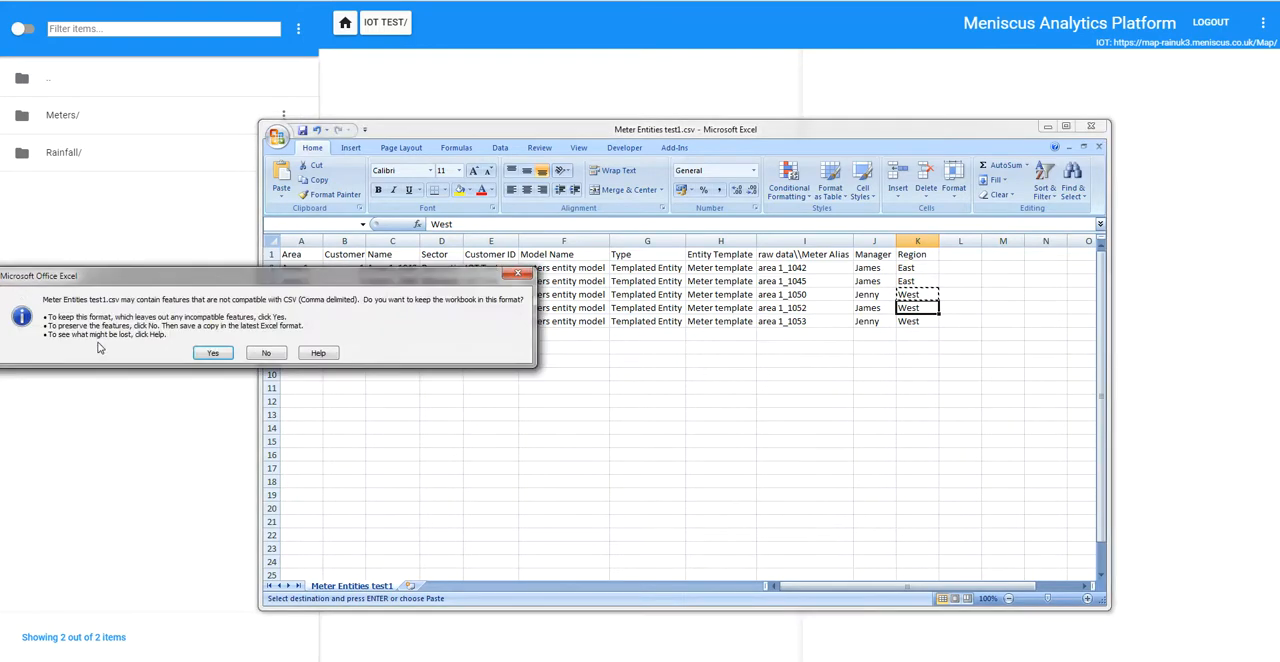
{"action": "left_click", "coordinate": [205, 358]}
{"action": "left_click_drag", "start_coordinate": [796, 131], "coordinate": [0, 176]}
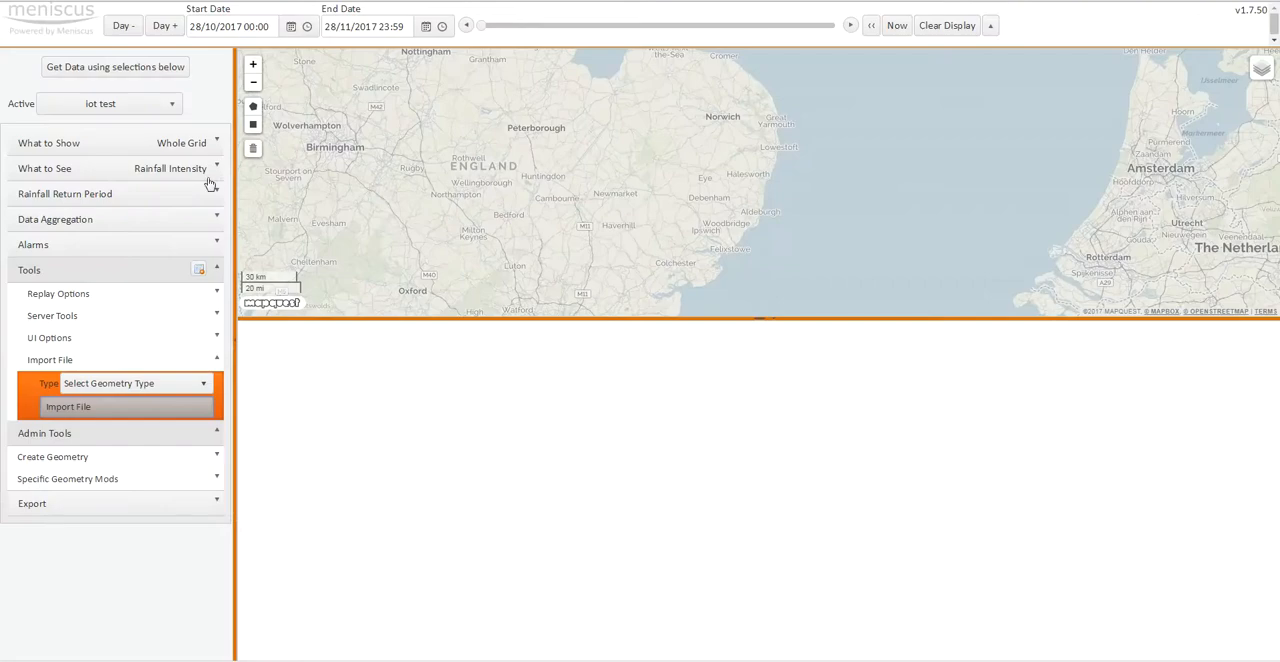
Step: Import the file Meter Entities test1.csv into the Meniscus map application
{"action": "left_click", "coordinate": [126, 414]}
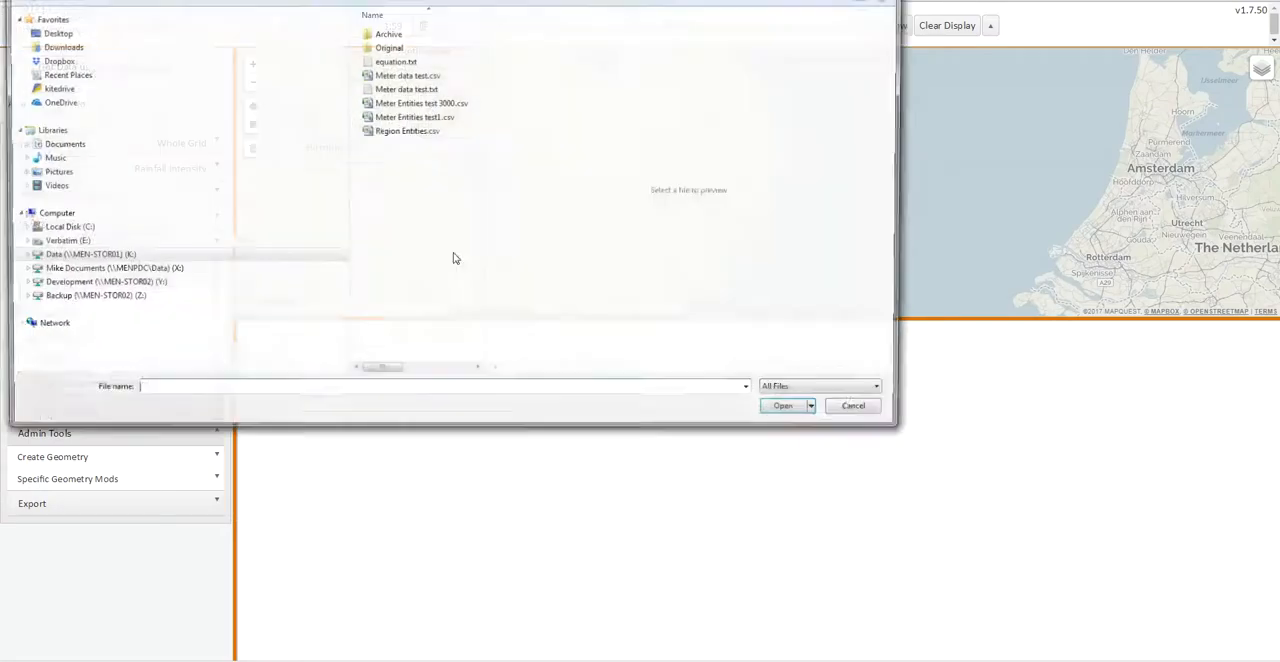
{"action": "left_click", "coordinate": [398, 118]}
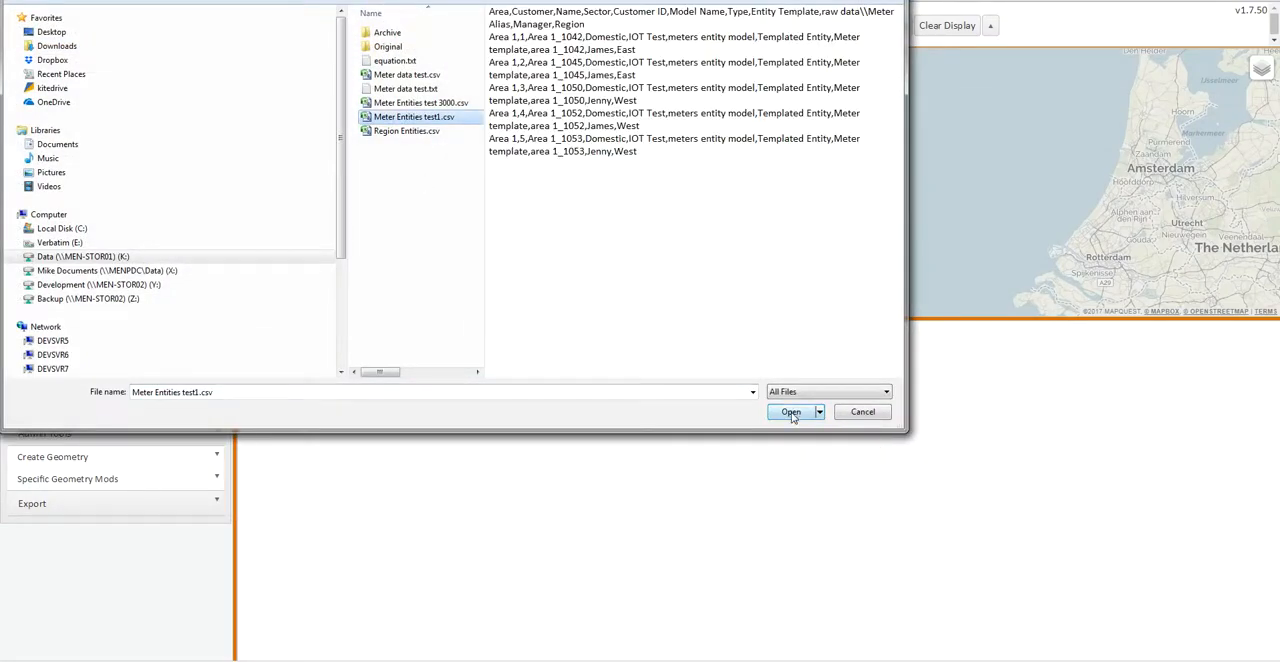
{"action": "left_click", "coordinate": [790, 414]}
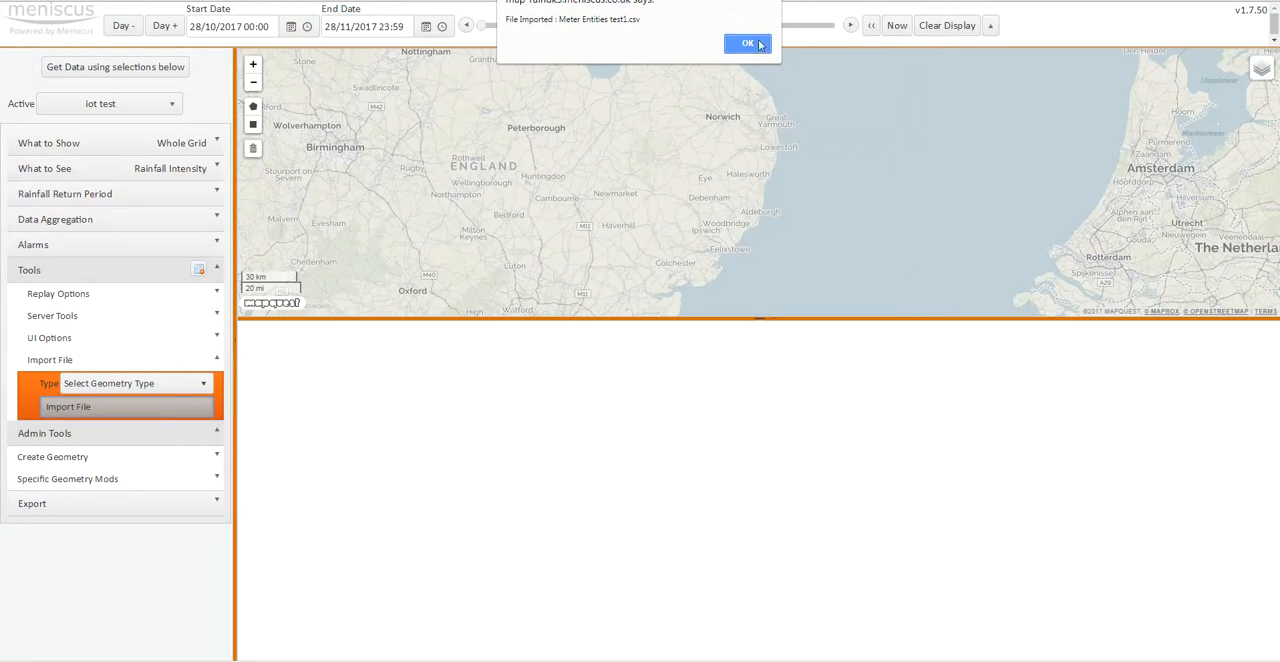
{"action": "left_click", "coordinate": [748, 44]}
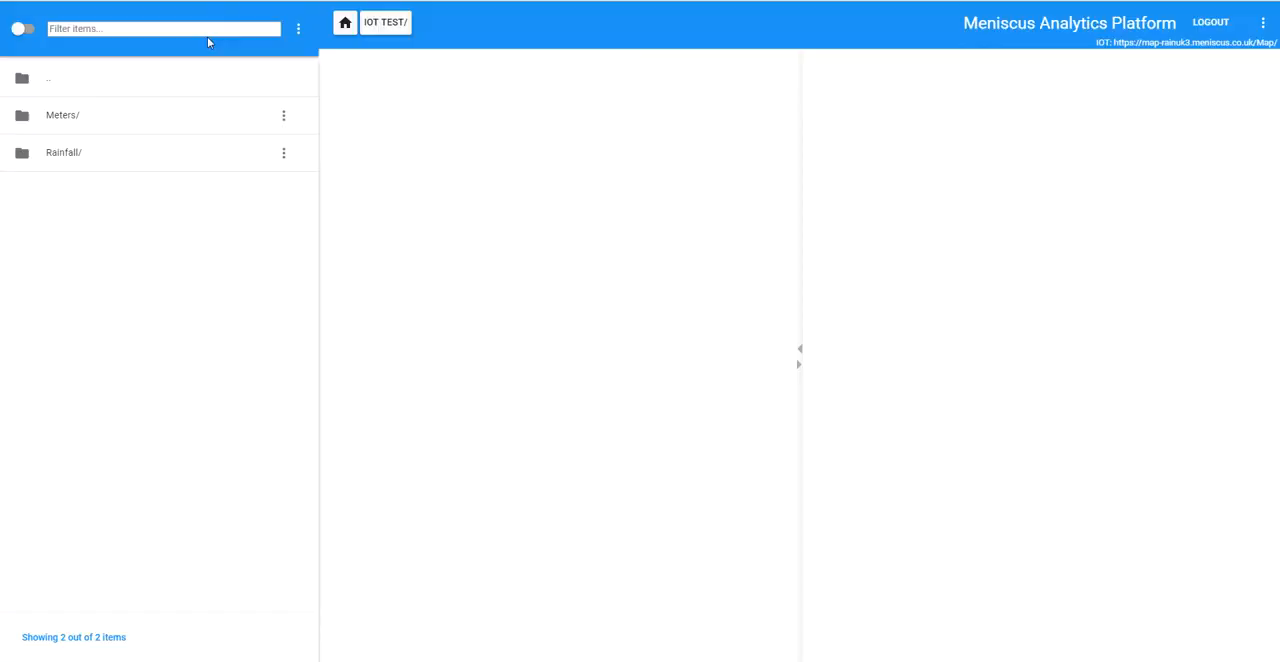
Step: In the Meniscus Analytics Platform, inspect the Manager and Region properties of the meter entities Area 1_1042, Area 1_1045 and Area 1_1050
{"action": "double_click", "coordinate": [65, 116]}
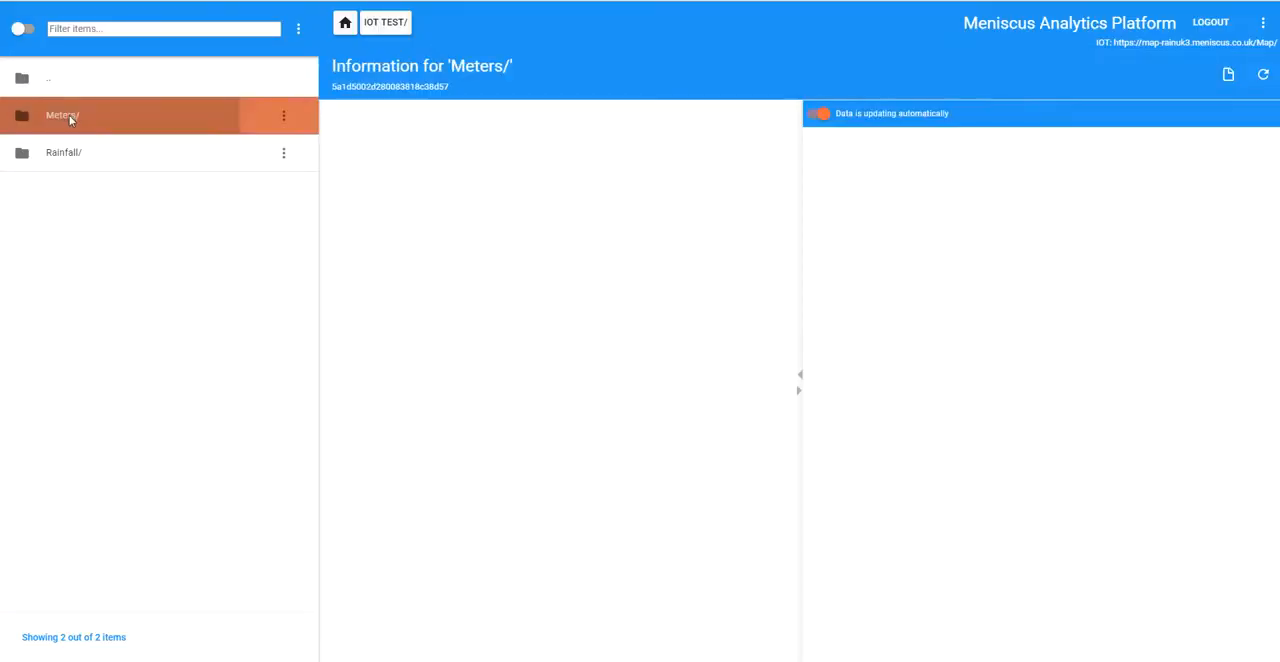
{"action": "double_click", "coordinate": [68, 118]}
{"action": "left_click", "coordinate": [87, 123]}
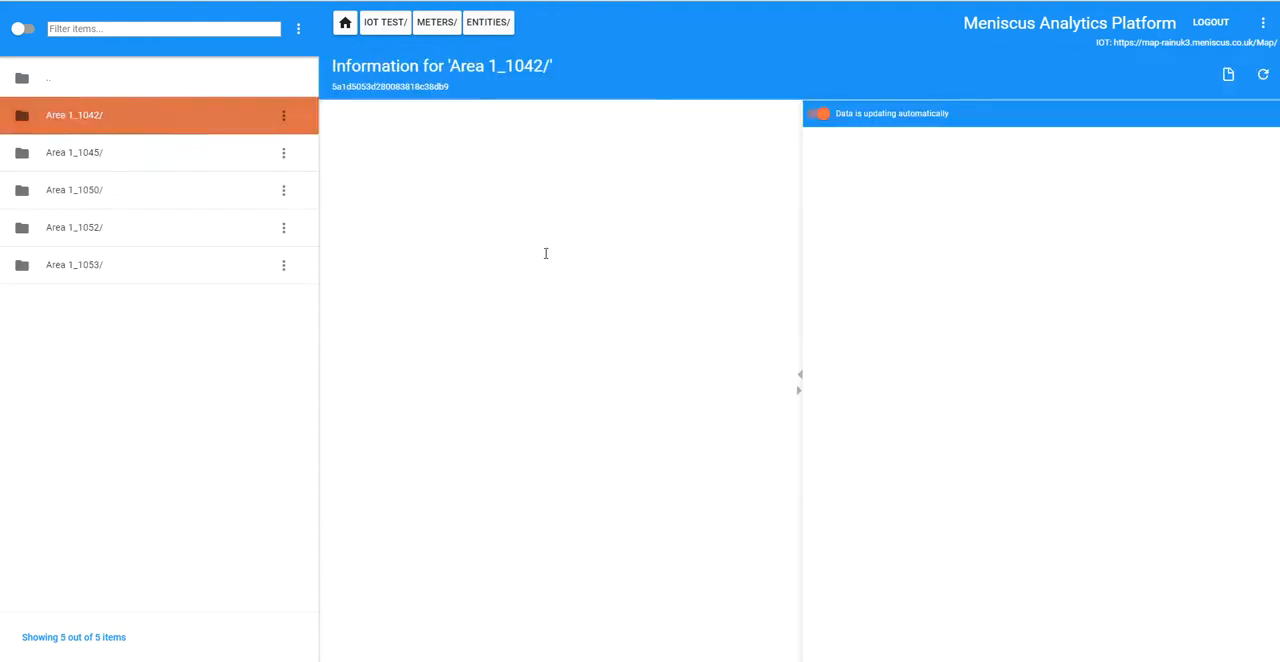
{"action": "left_click", "coordinate": [509, 417]}
{"action": "left_click", "coordinate": [513, 453]}
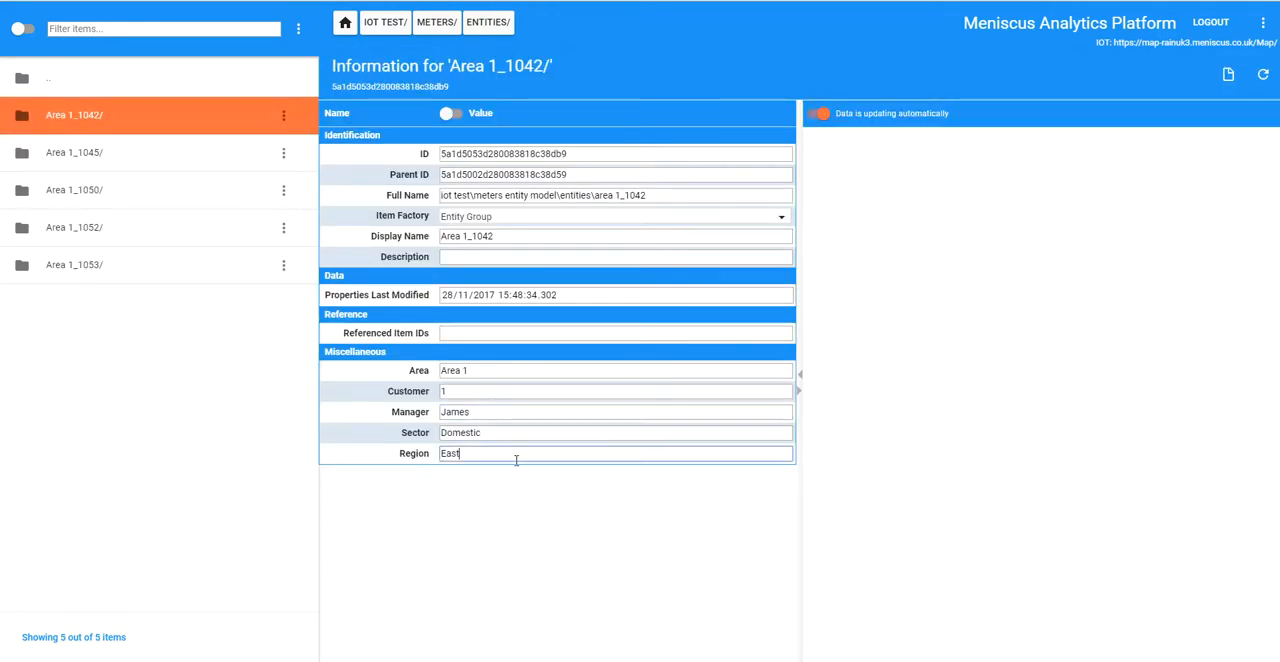
{"action": "left_click", "coordinate": [83, 153]}
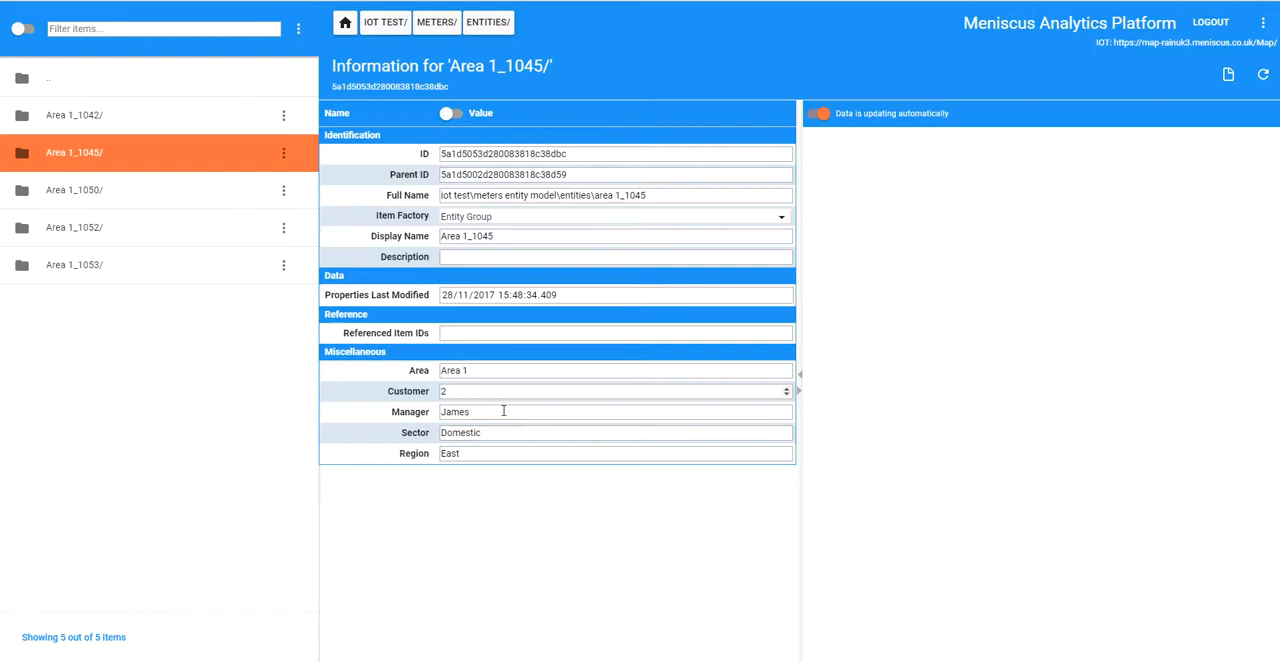
{"action": "left_click", "coordinate": [153, 191]}
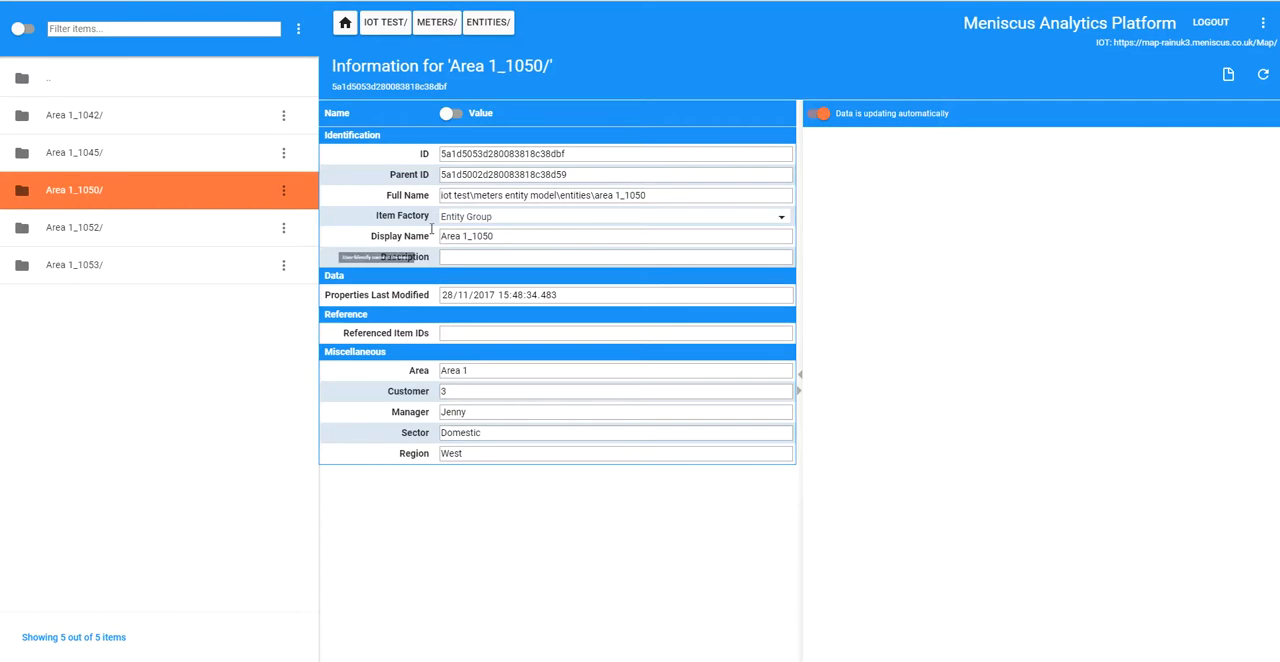
Step: Return to the root level and start a new Entity Model item
{"action": "left_click", "coordinate": [345, 24]}
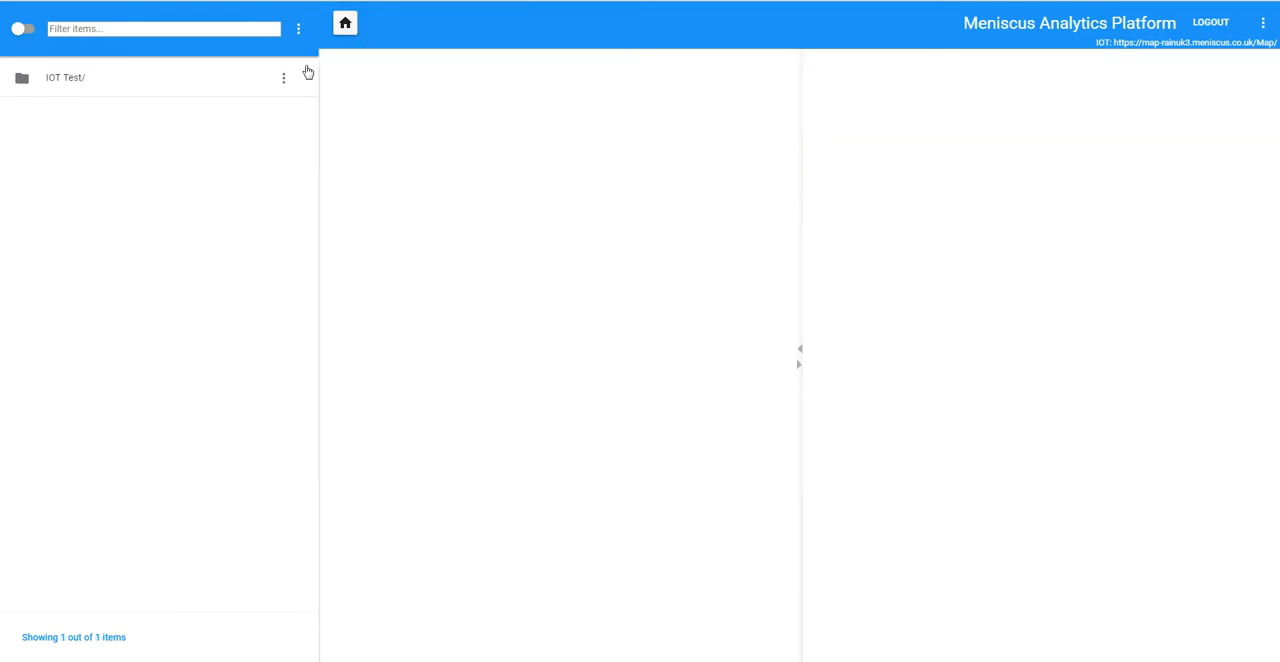
{"action": "left_click", "coordinate": [298, 29]}
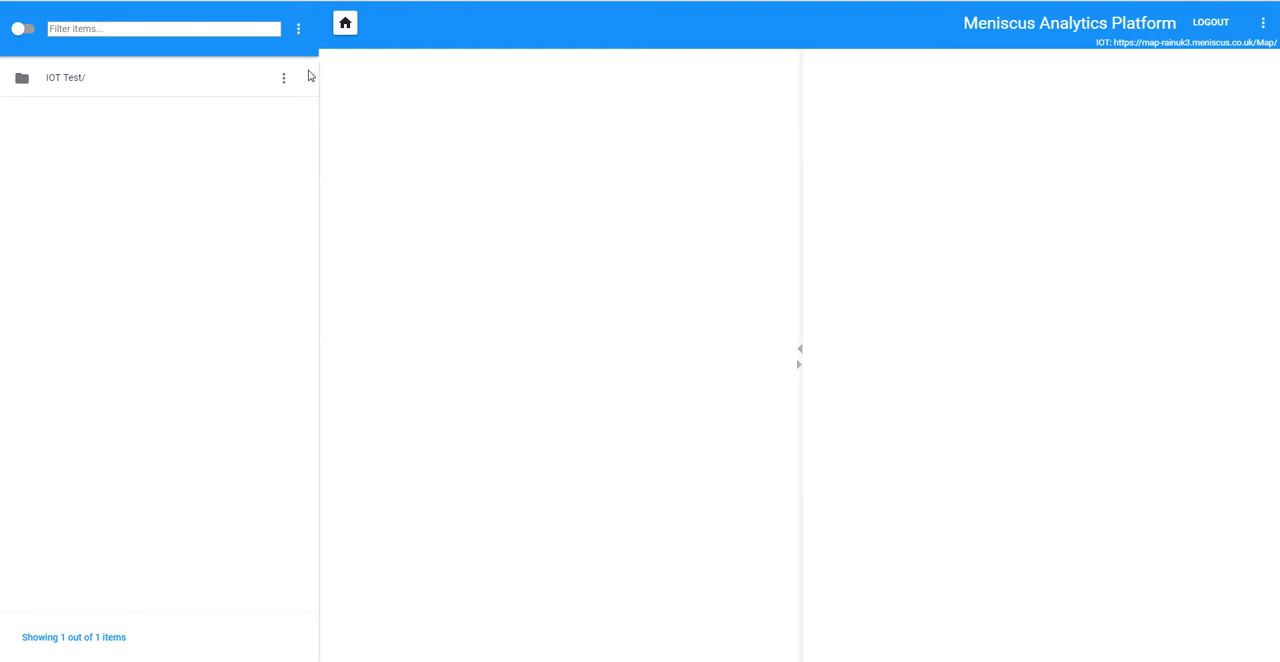
{"action": "left_click", "coordinate": [67, 84]}
{"action": "left_click", "coordinate": [67, 82]}
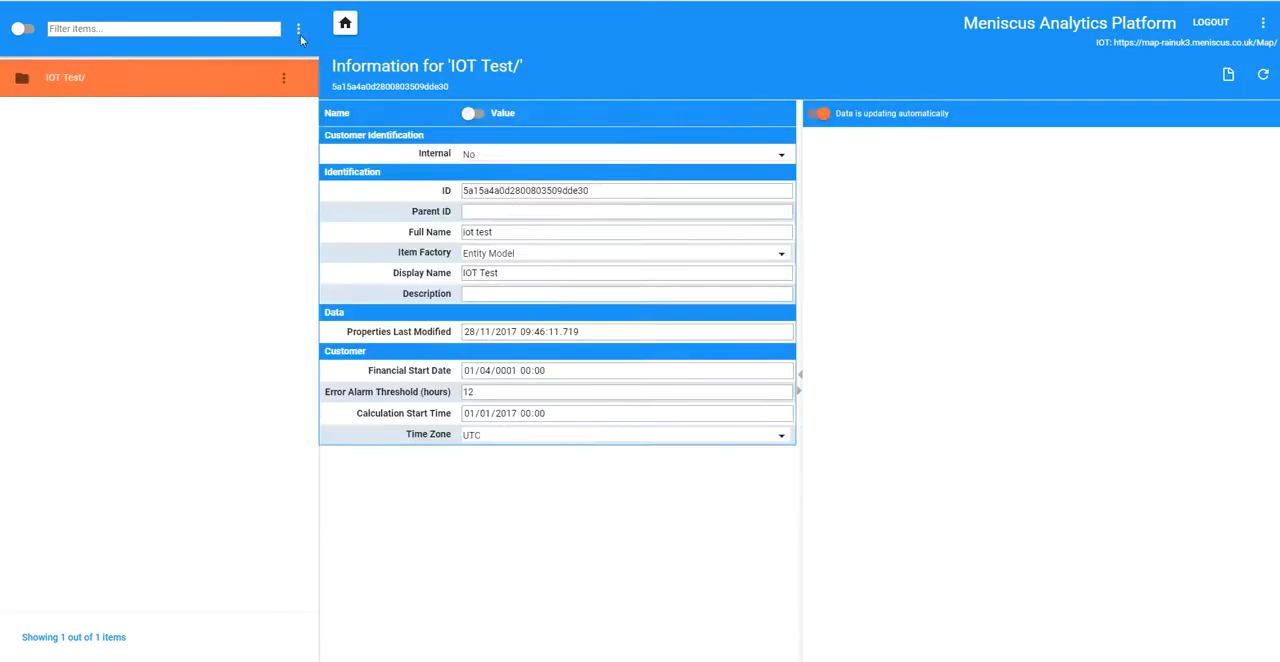
{"action": "left_click", "coordinate": [298, 29]}
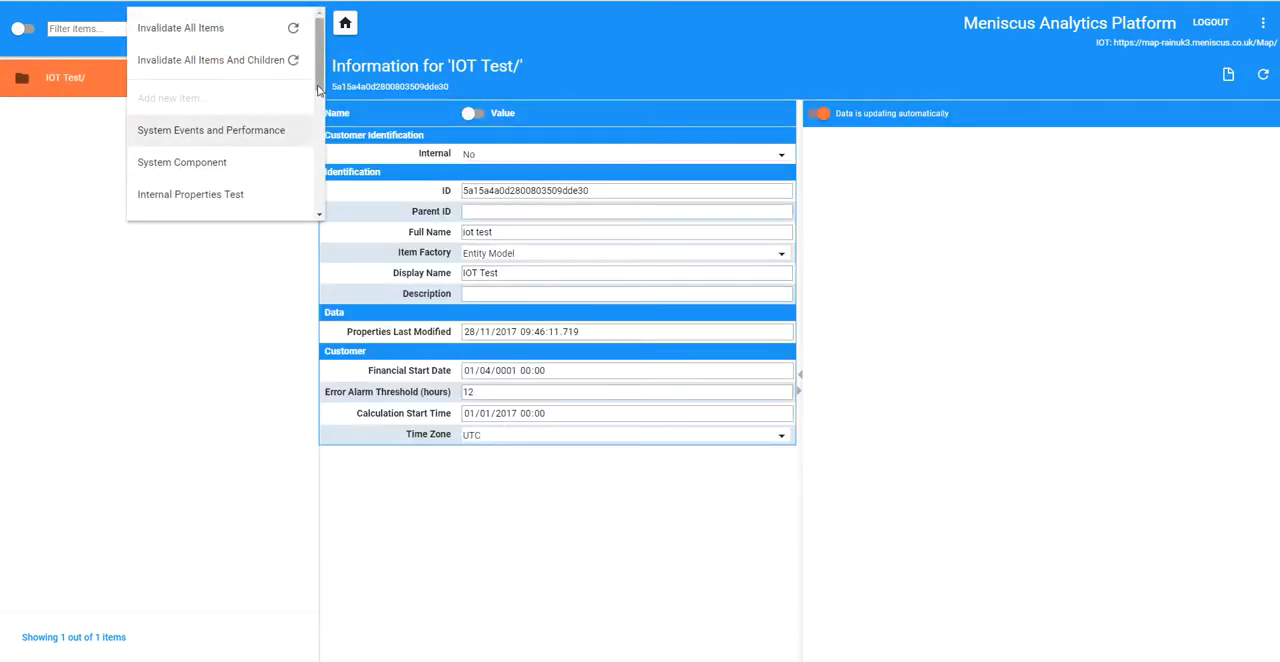
{"action": "scroll", "coordinate": [274, 208], "scroll_direction": "down", "scroll_amount": 2}
{"action": "left_click", "coordinate": [166, 152]}
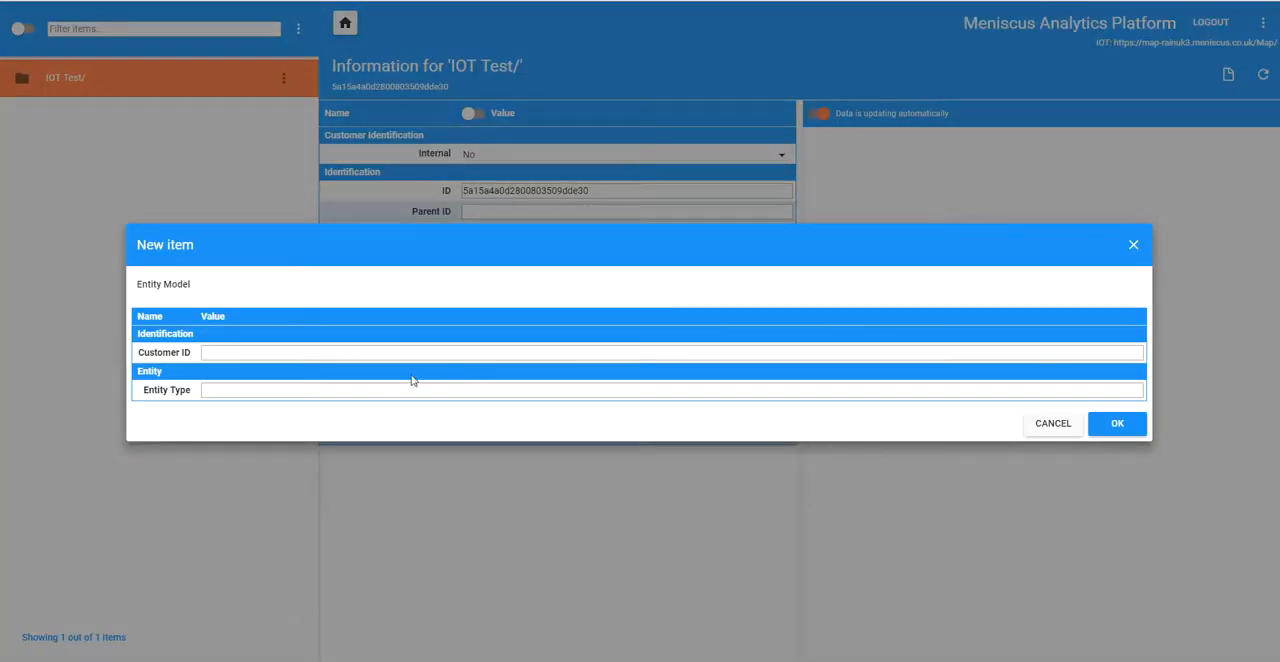
Step: Create the entity model with Customer ID IOT Test and Entity Type Region
{"action": "left_click", "coordinate": [354, 351]}
{"action": "type", "text": "IO"}
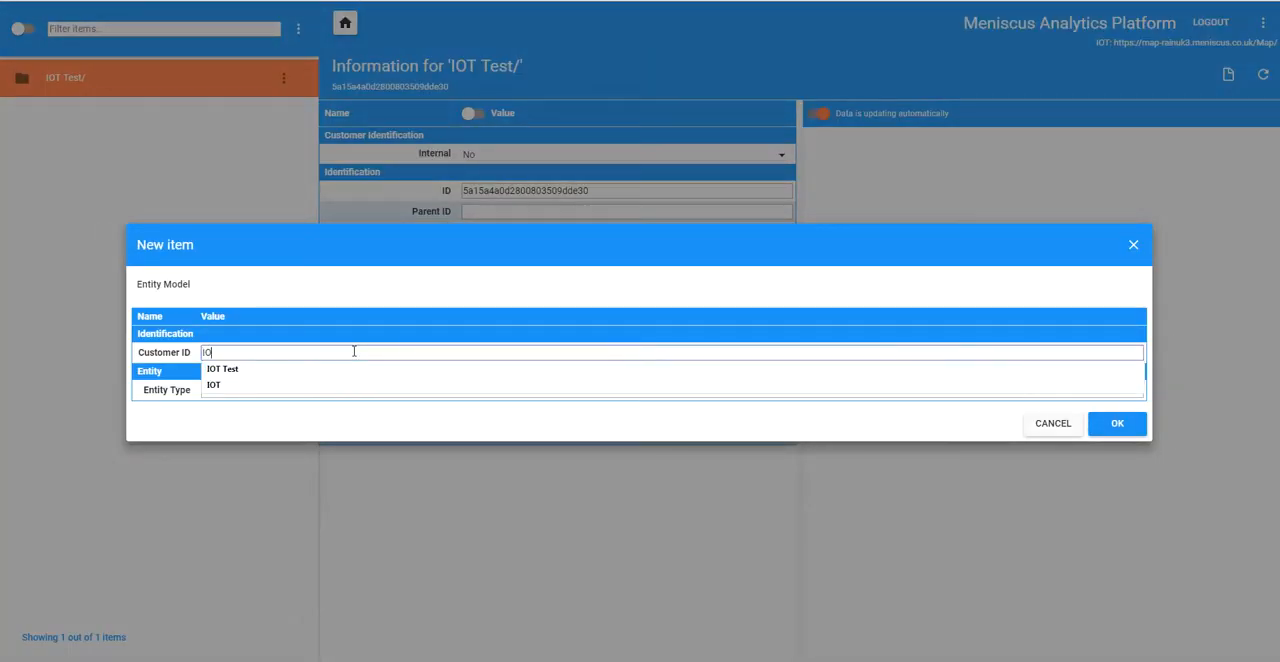
{"action": "type", "text": "T"}
{"action": "left_click", "coordinate": [255, 368]}
{"action": "left_click", "coordinate": [280, 389]}
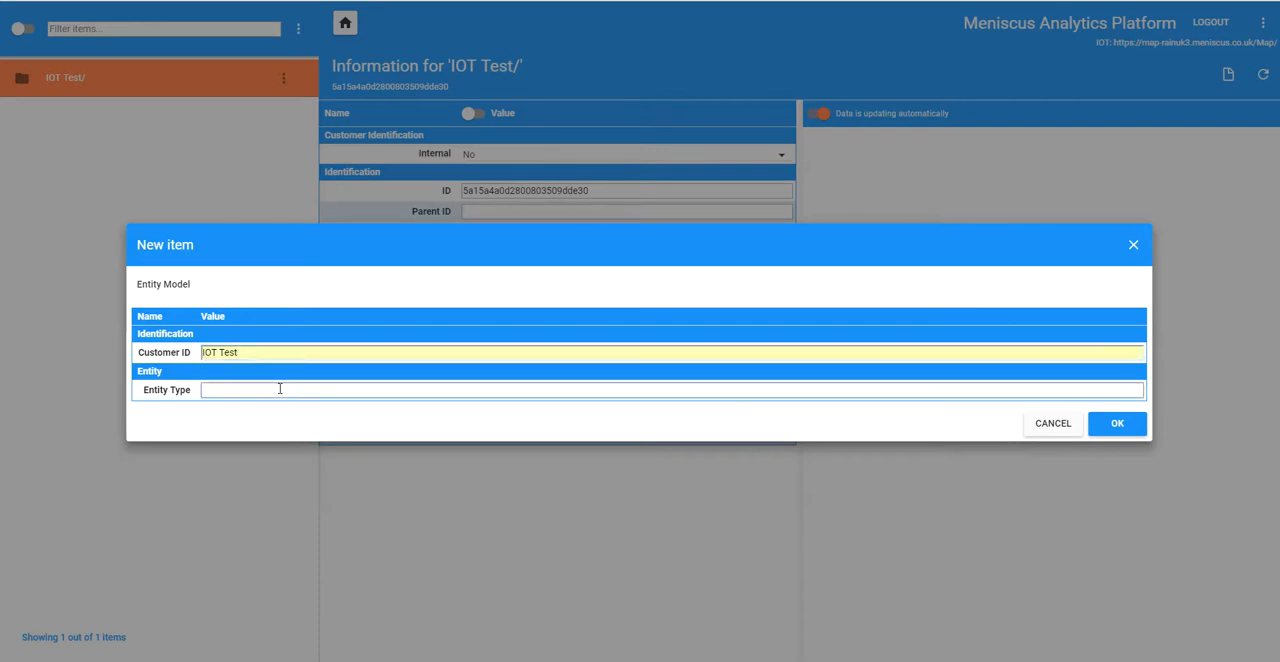
{"action": "type", "text": "Reg"}
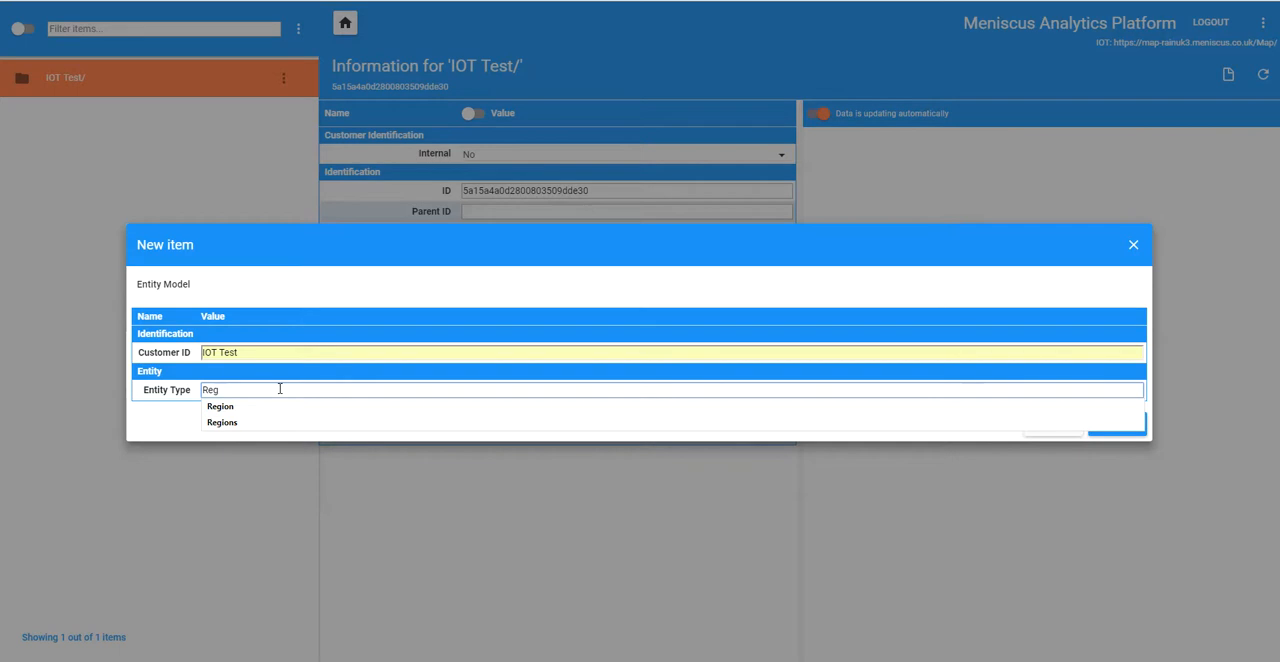
{"action": "type", "text": "gion"}
{"action": "key", "text": "BackSpace"}
{"action": "left_click", "coordinate": [1000, 484]}
{"action": "left_click", "coordinate": [1117, 425]}
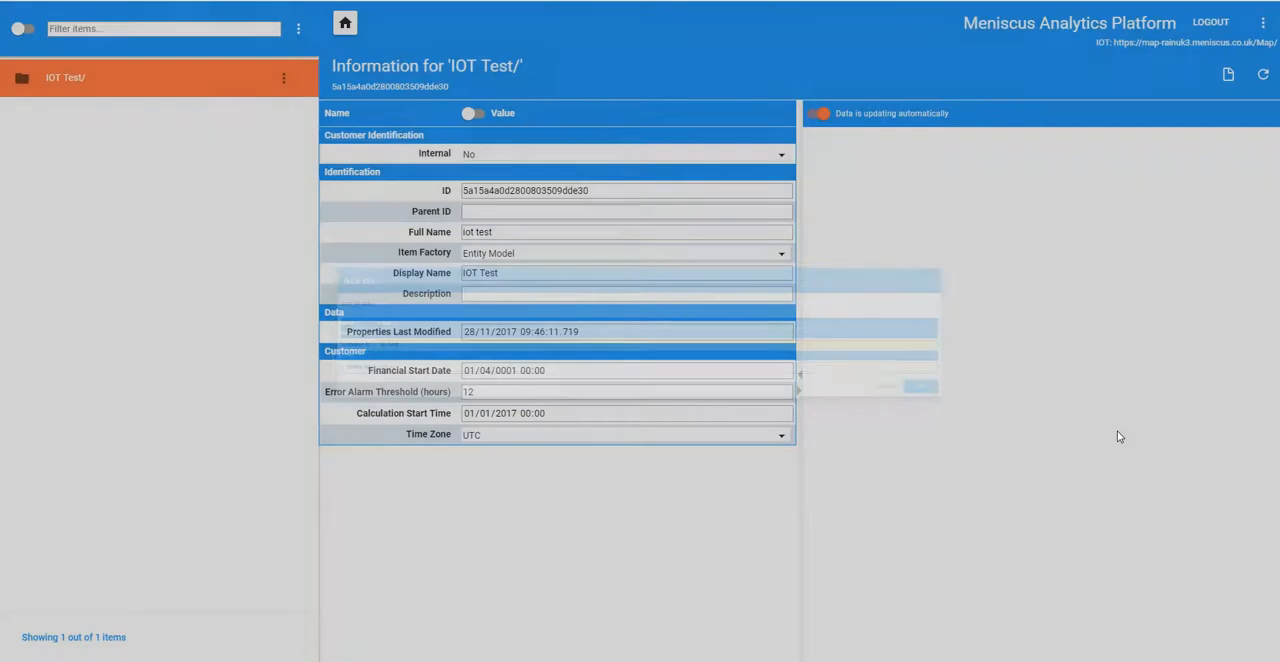
Step: In the Entity Templates folder of IOT Test's Region model, create an Entity Group named Region template
{"action": "double_click", "coordinate": [80, 92]}
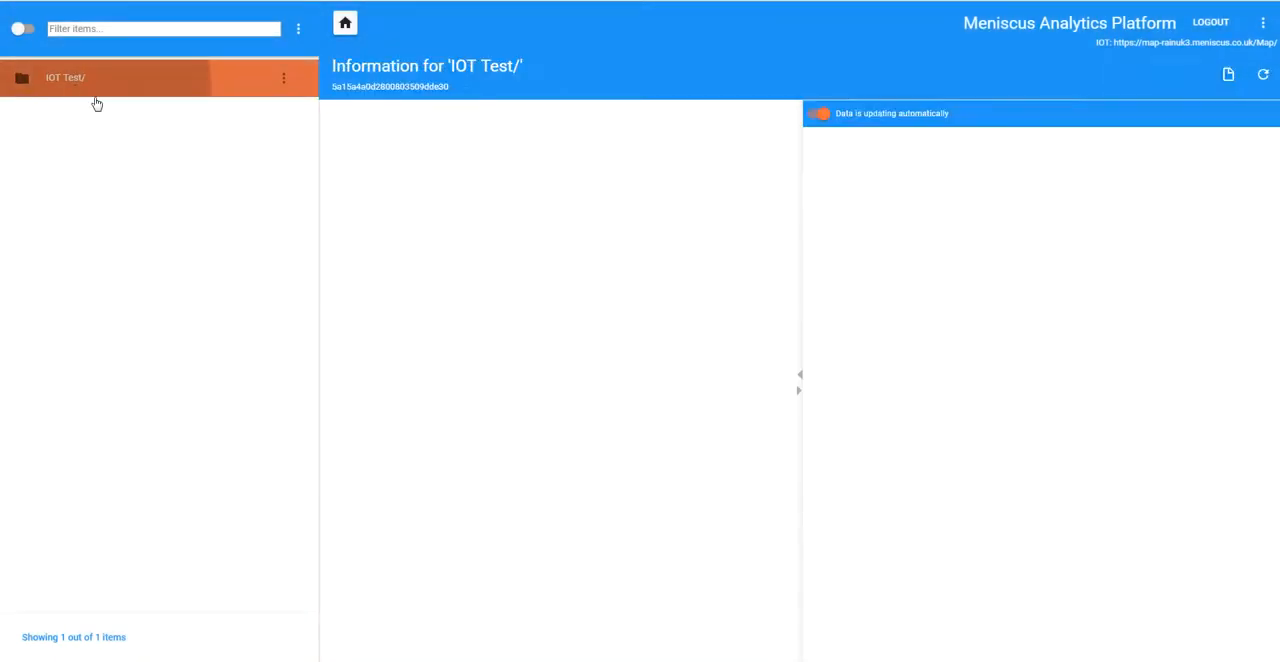
{"action": "double_click", "coordinate": [64, 193]}
{"action": "double_click", "coordinate": [90, 155]}
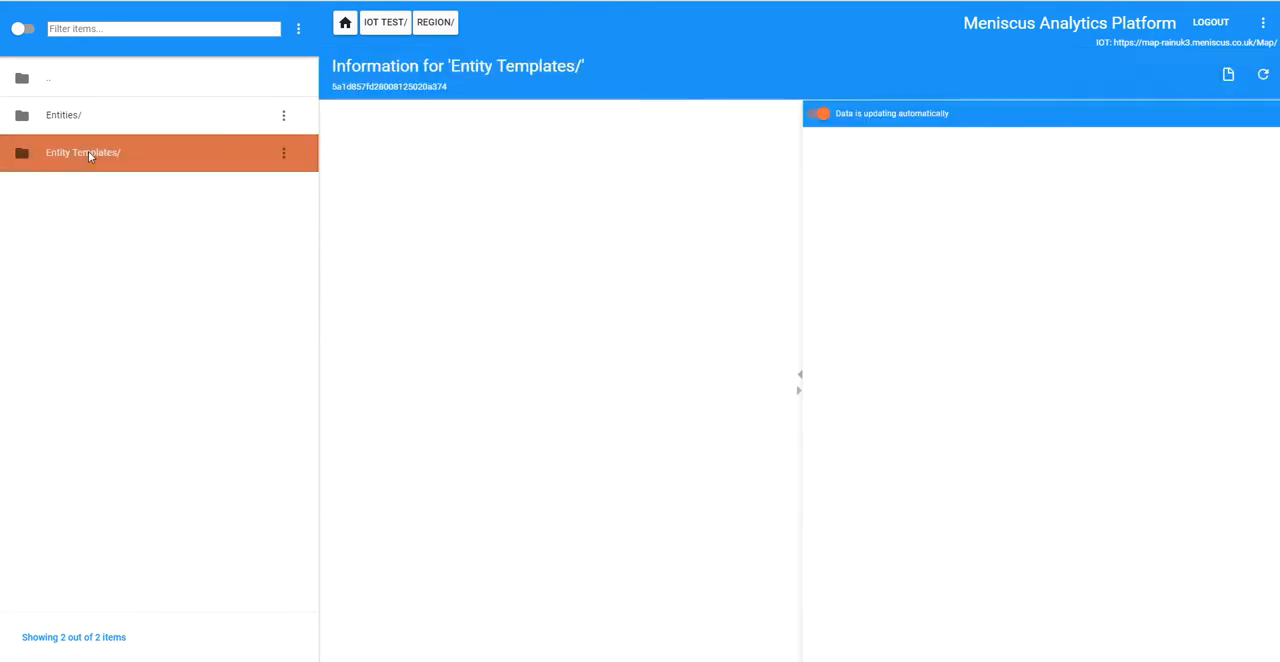
{"action": "left_click", "coordinate": [298, 28]}
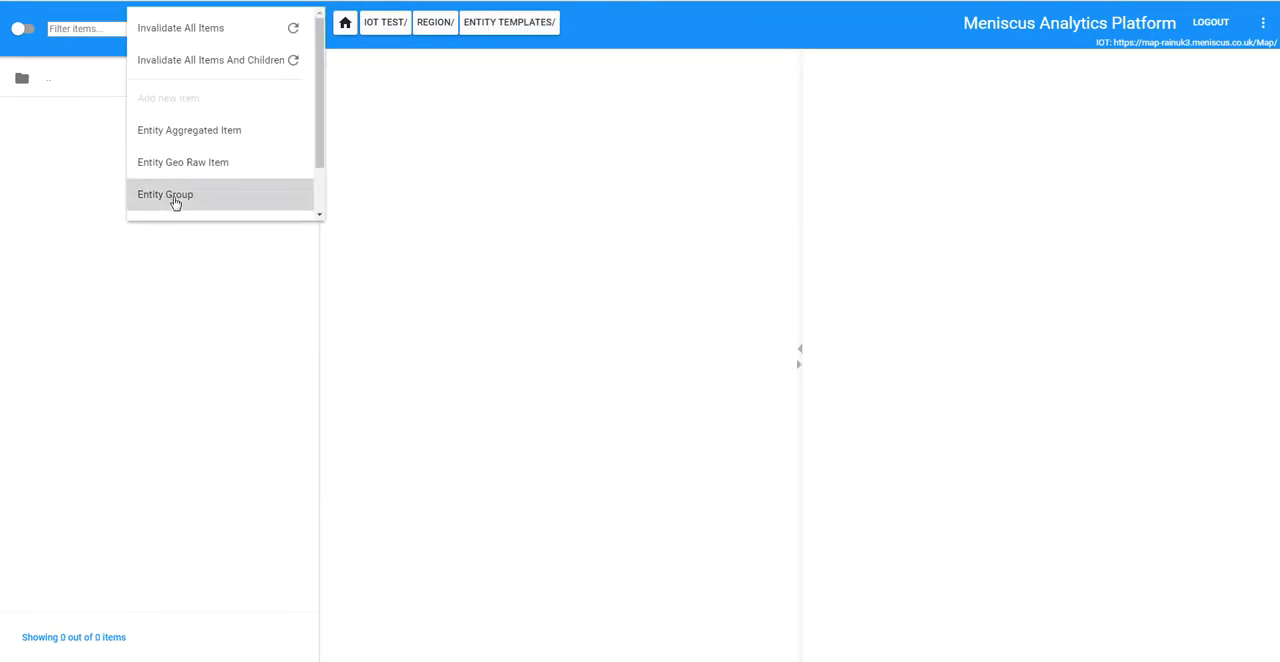
{"action": "left_click", "coordinate": [174, 200]}
{"action": "left_click", "coordinate": [261, 348]}
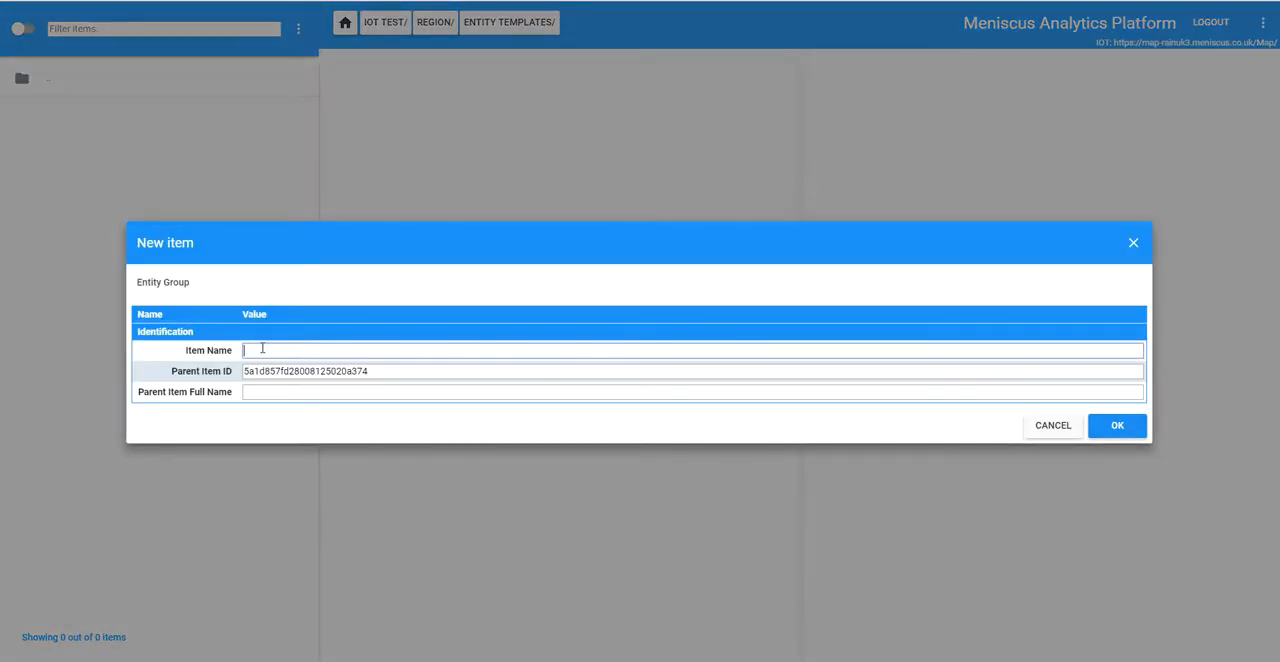
{"action": "type", "text": "Region template"}
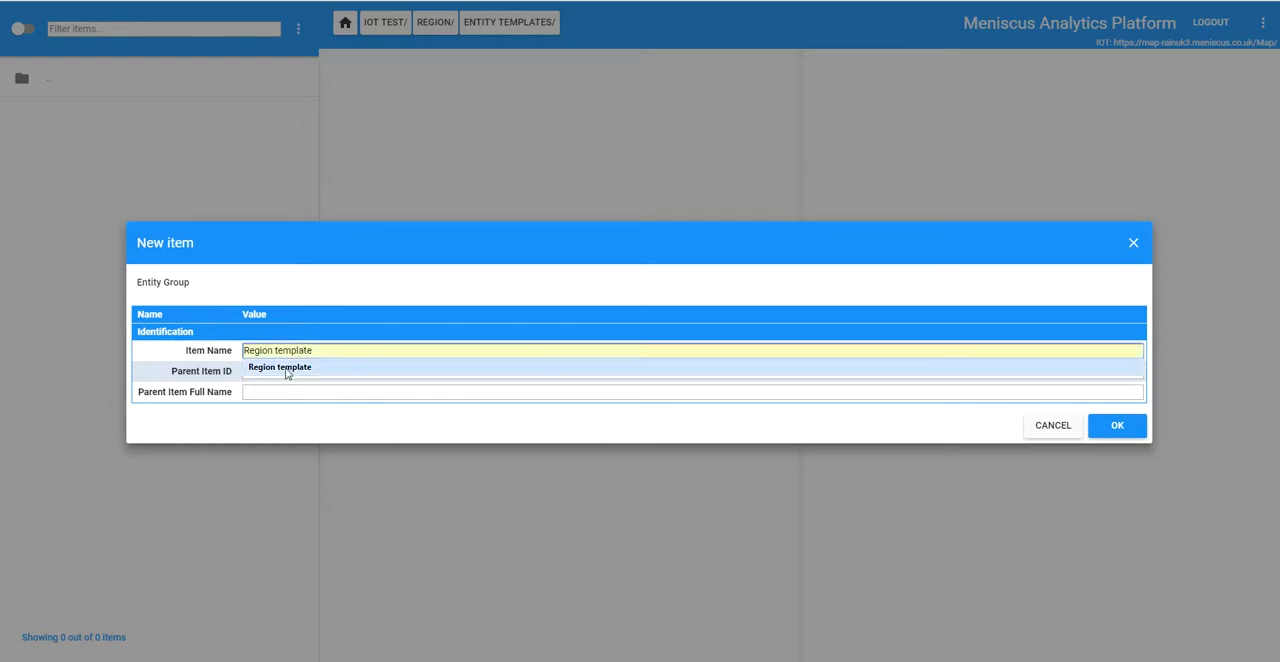
{"action": "left_click", "coordinate": [285, 368]}
{"action": "left_click", "coordinate": [1117, 427]}
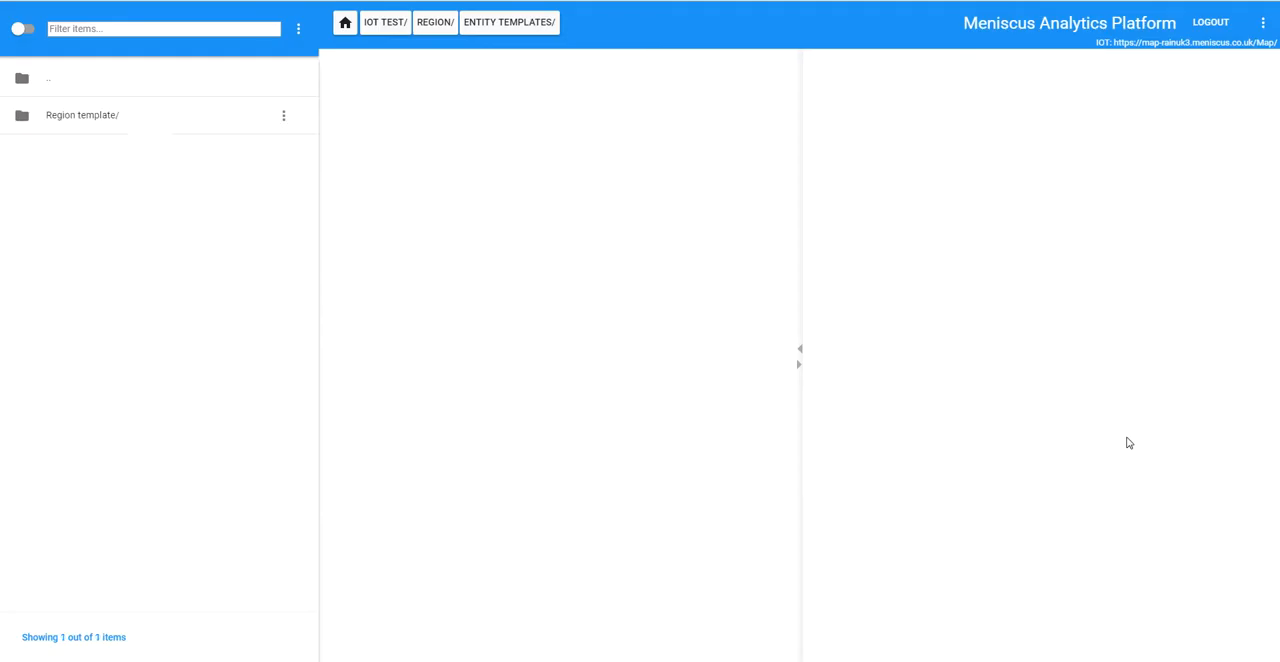
Step: Inside Region template, create an Entity Calculated Item named Total Consumption with data type Float Block Sample Array
{"action": "double_click", "coordinate": [106, 122]}
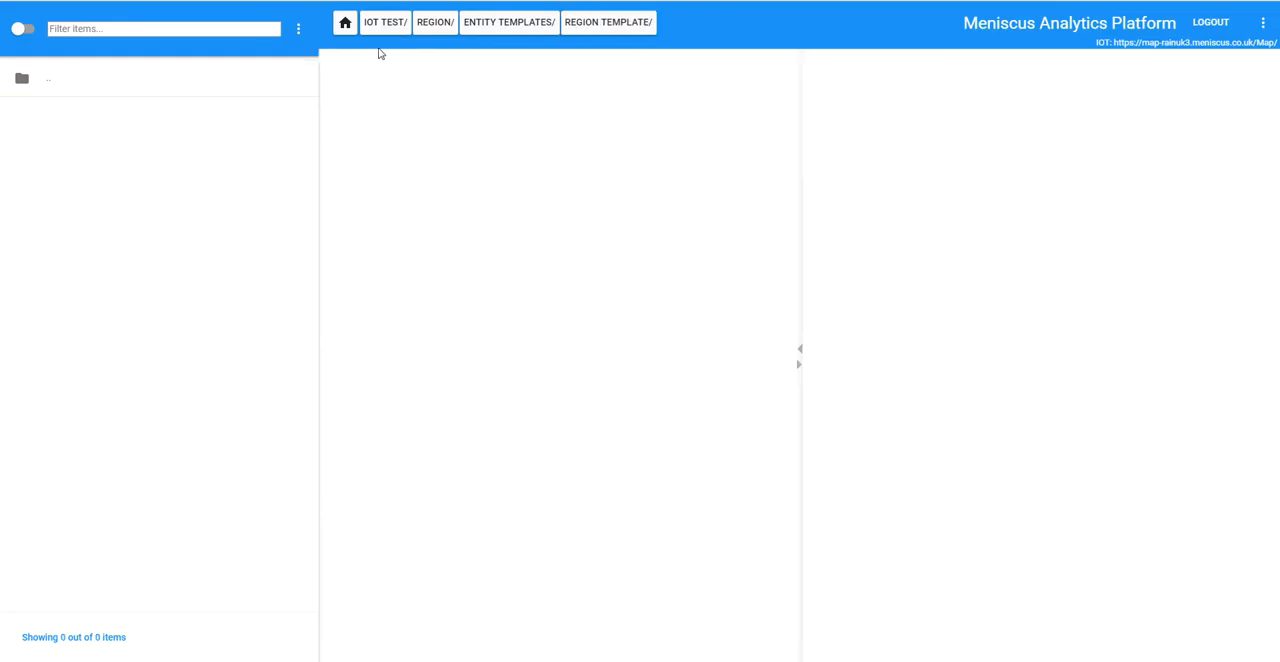
{"action": "left_click", "coordinate": [298, 30]}
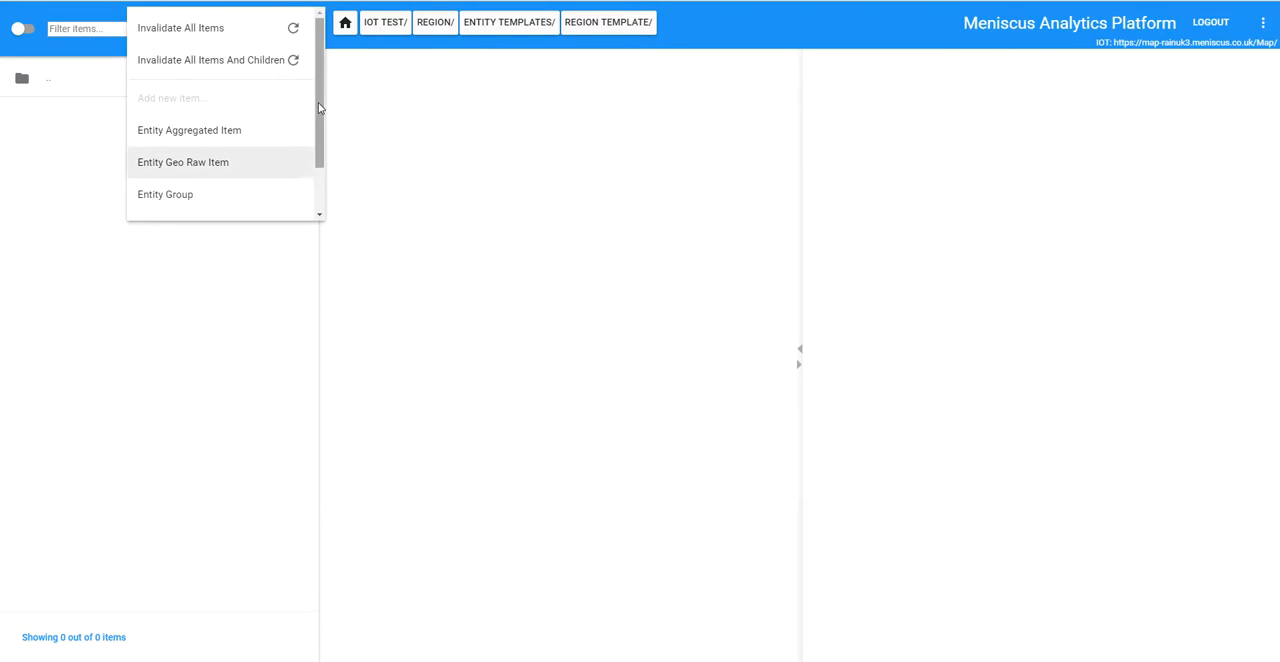
{"action": "scroll", "coordinate": [318, 102], "scroll_direction": "down", "scroll_amount": 2}
{"action": "left_click", "coordinate": [209, 203]}
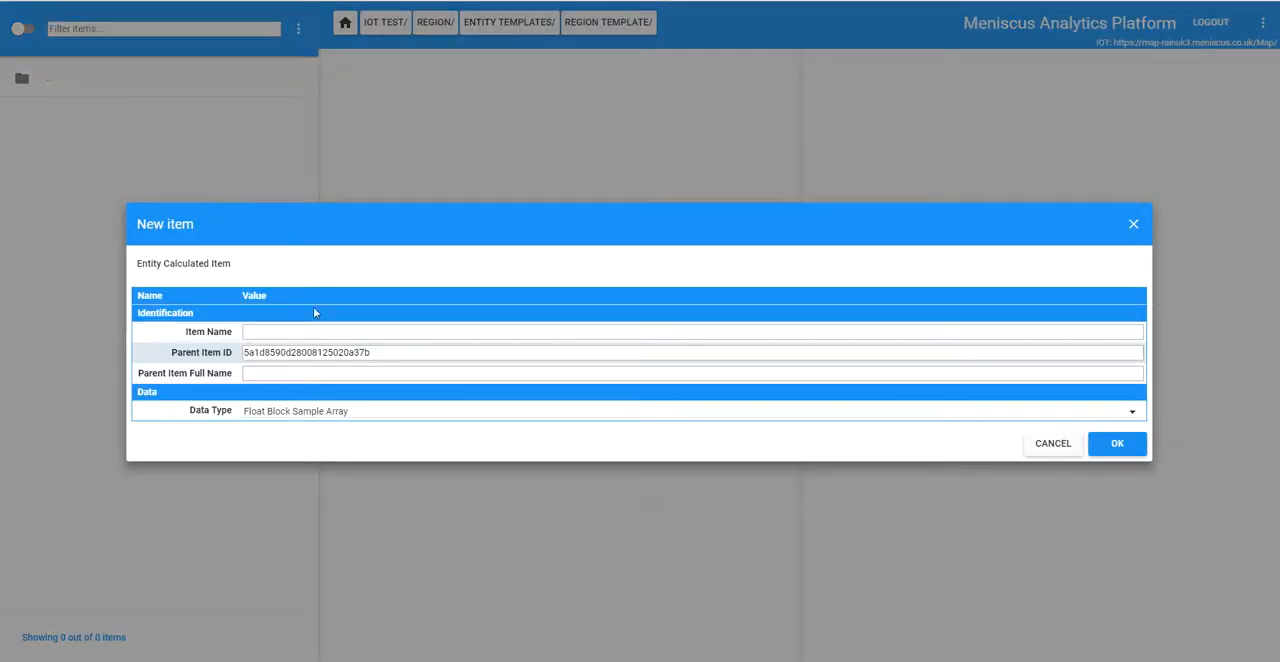
{"action": "left_click", "coordinate": [312, 331]}
{"action": "type", "text": "Toa"}
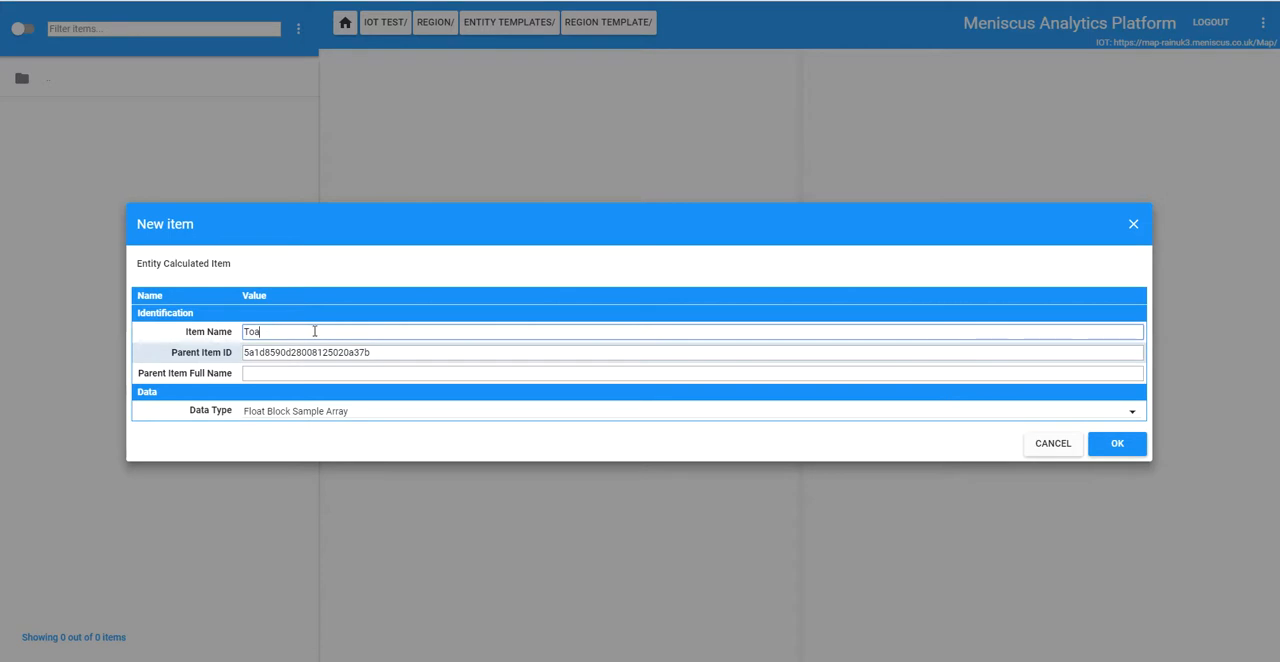
{"action": "key", "text": "BackSpace"}
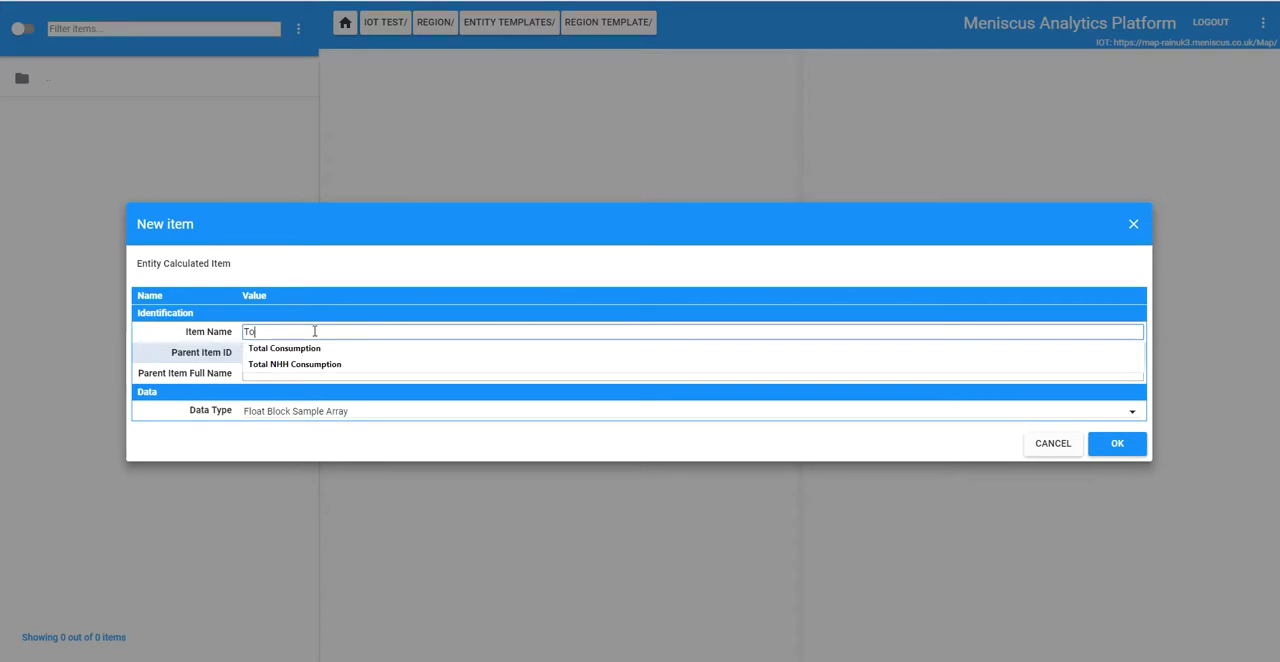
{"action": "left_click", "coordinate": [284, 348]}
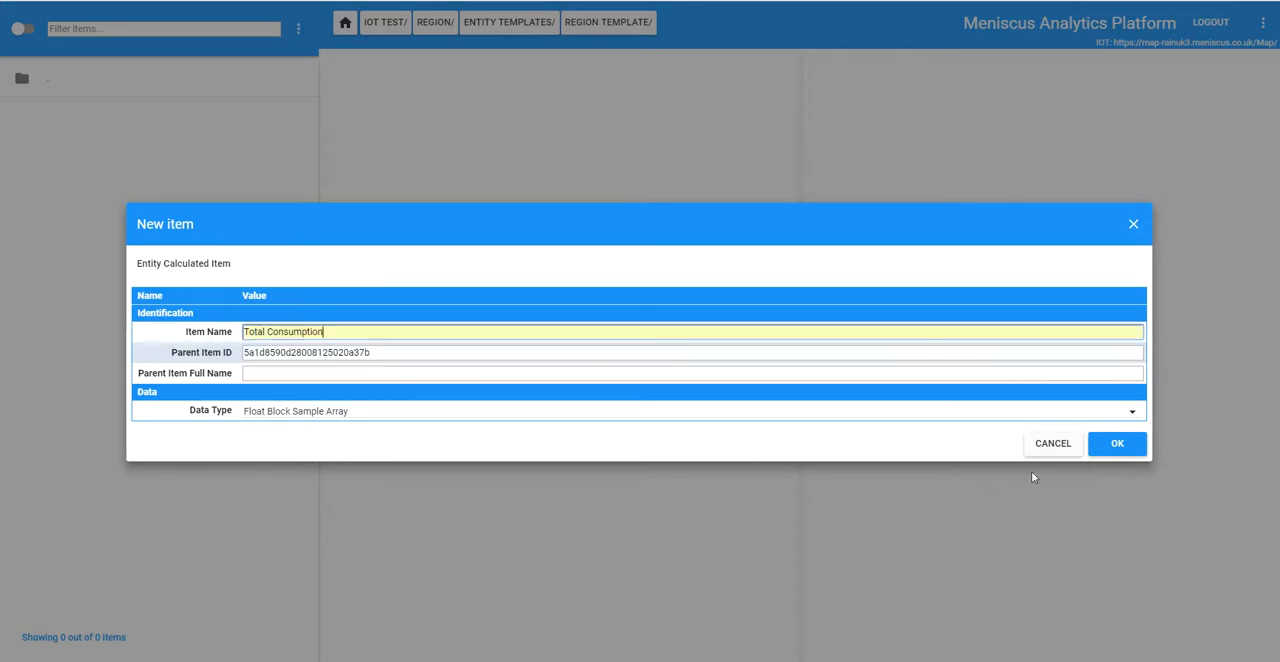
{"action": "left_click", "coordinate": [1115, 445]}
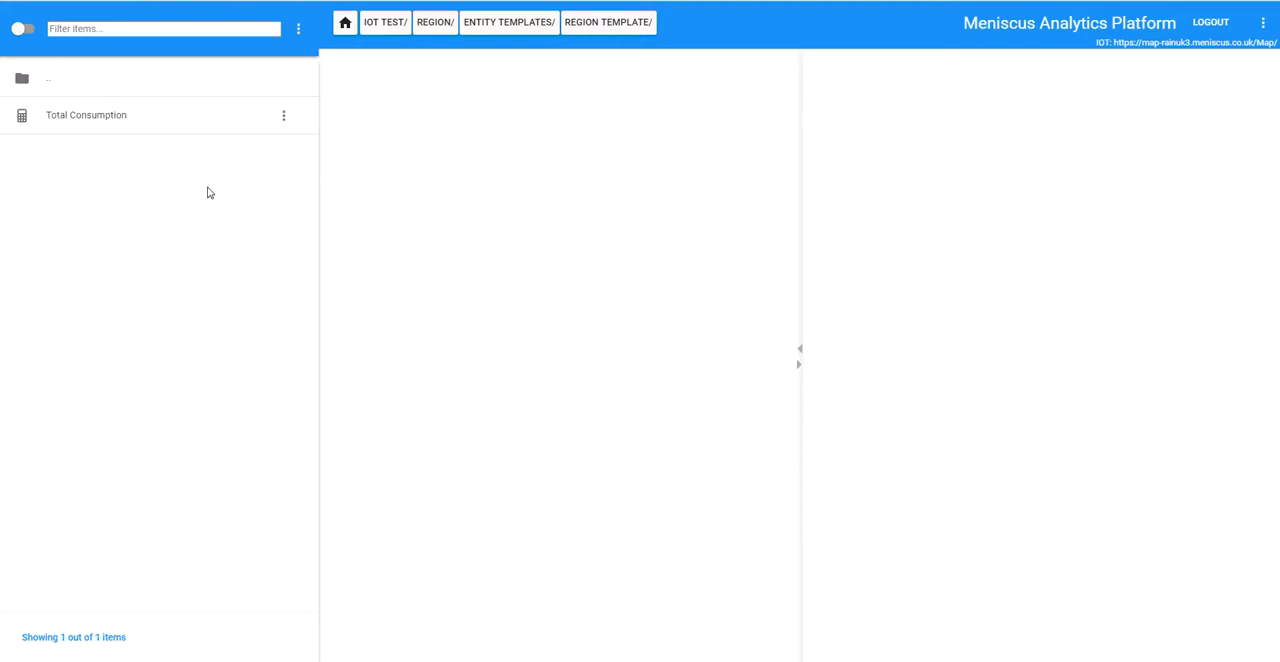
Step: Open the Total Consumption item's properties and paste the r1=GetDatas expression for the region's meter consumption into an untitled Notepad document
{"action": "left_click", "coordinate": [104, 118]}
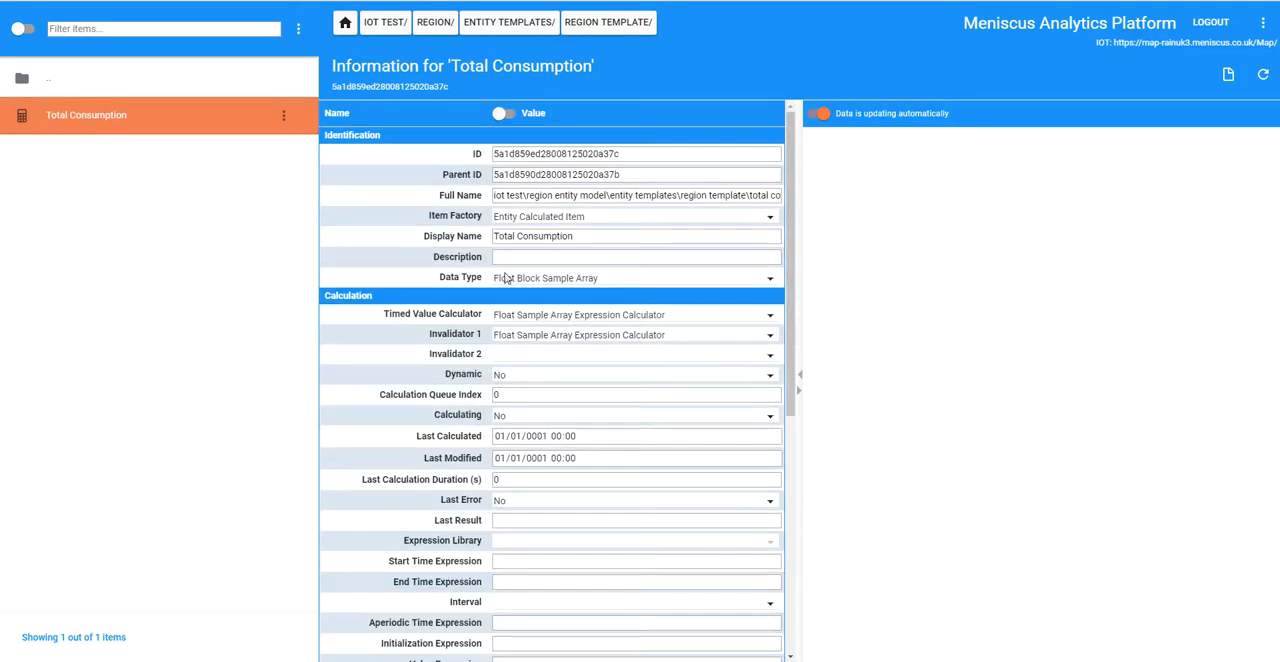
{"action": "left_click_drag", "start_coordinate": [793, 241], "coordinate": [800, 316]}
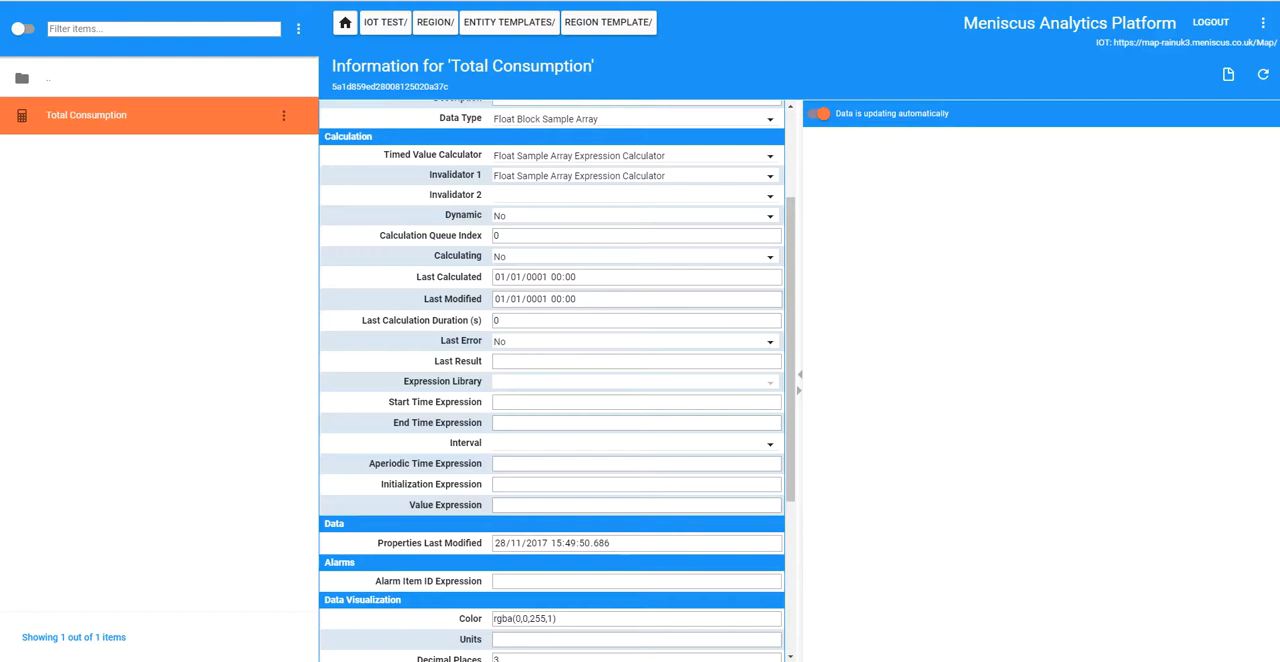
{"action": "left_click_drag", "start_coordinate": [0, 147], "coordinate": [657, 183]}
{"action": "type", "text": "r1=GetDatas(GetMatchingItemIds(GetItemFullName(GetRelativeItemId(\"..\\..\\..\\..\\meters entity model\")), String.Concat(\"*\", GetString(GetItemParentId(ItemId), \"Identification\\Region\"), \"*\\consumption\")))"}
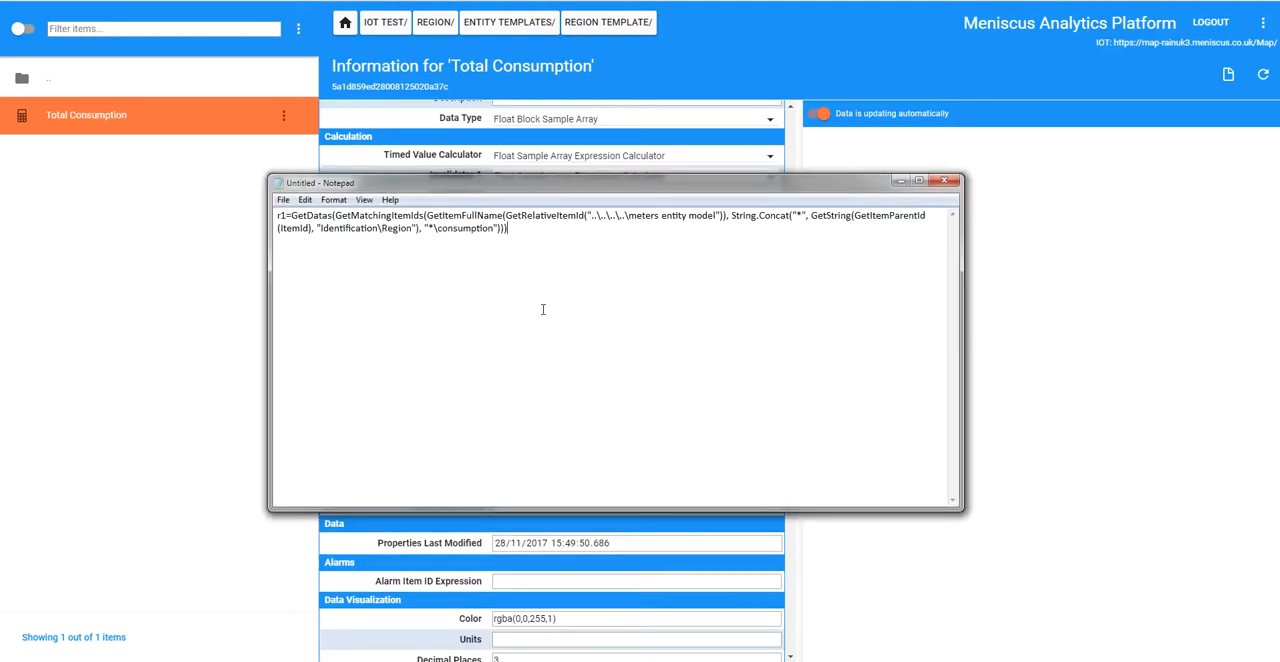
{"action": "left_click_drag", "start_coordinate": [597, 183], "coordinate": [0, 158]}
Step: Copy the full r1=GetDatas expression from Notepad into Total Consumption's Initialization Expression and save it
{"action": "left_click_drag", "start_coordinate": [786, 314], "coordinate": [806, 351]}
{"action": "left_click", "coordinate": [532, 342]}
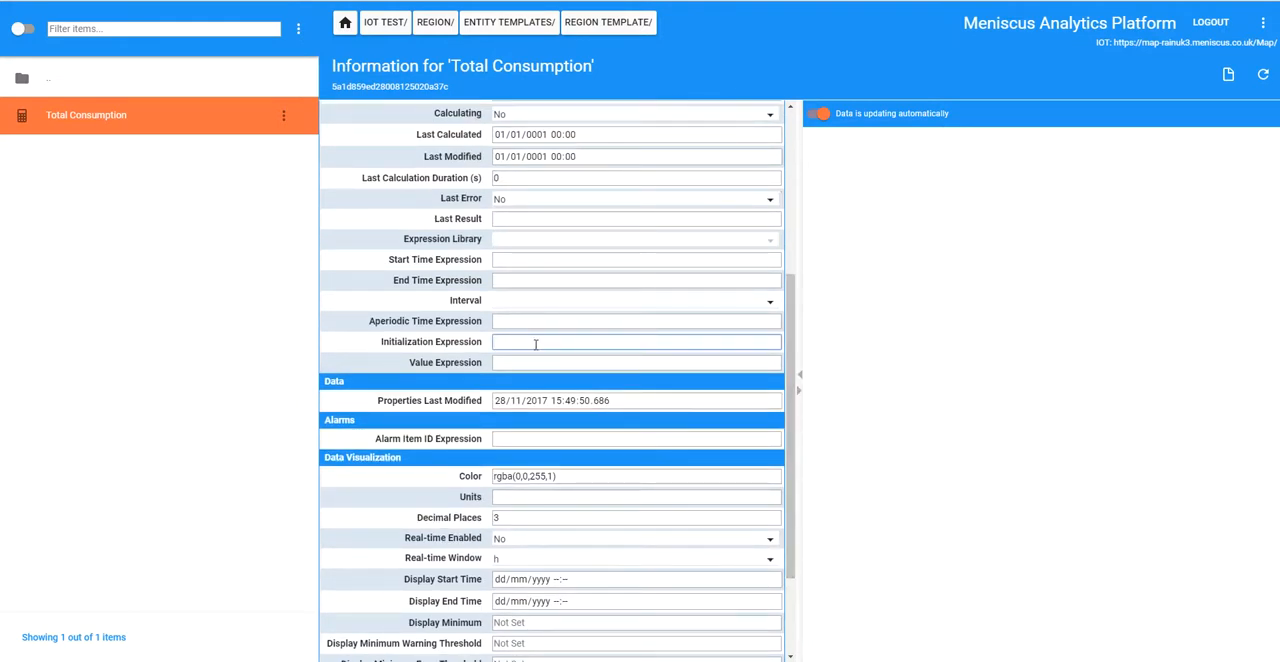
{"action": "left_click", "coordinate": [529, 362]}
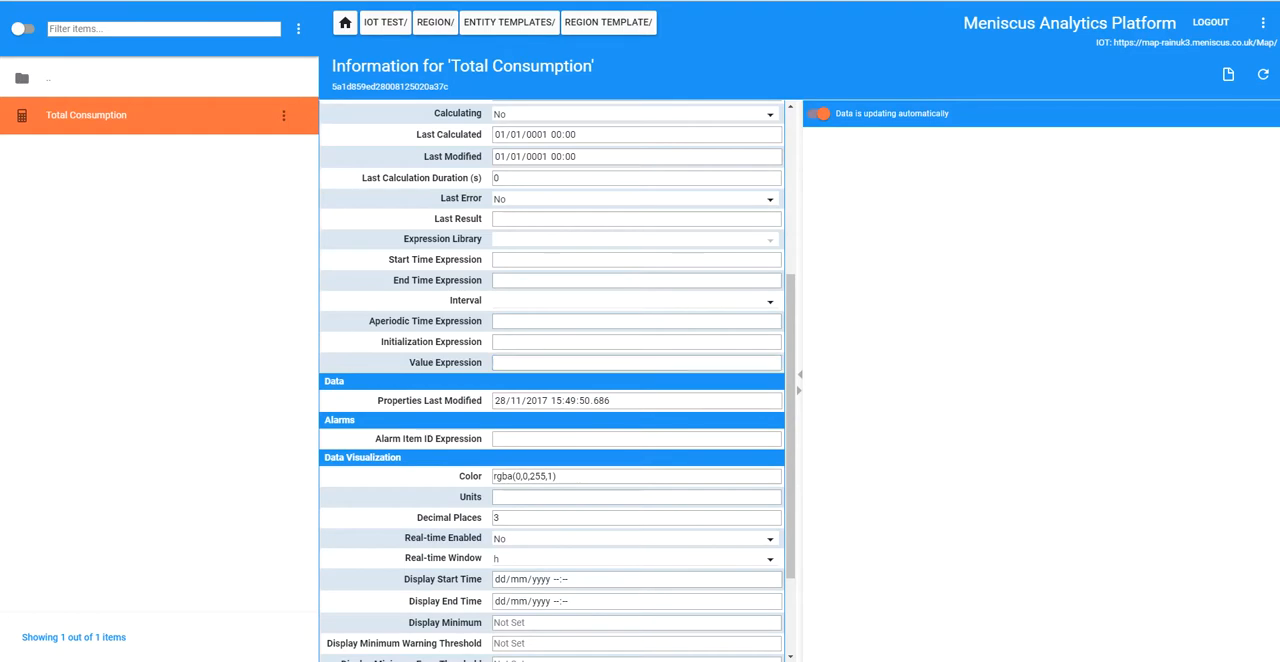
{"action": "left_click_drag", "start_coordinate": [0, 174], "coordinate": [793, 264]}
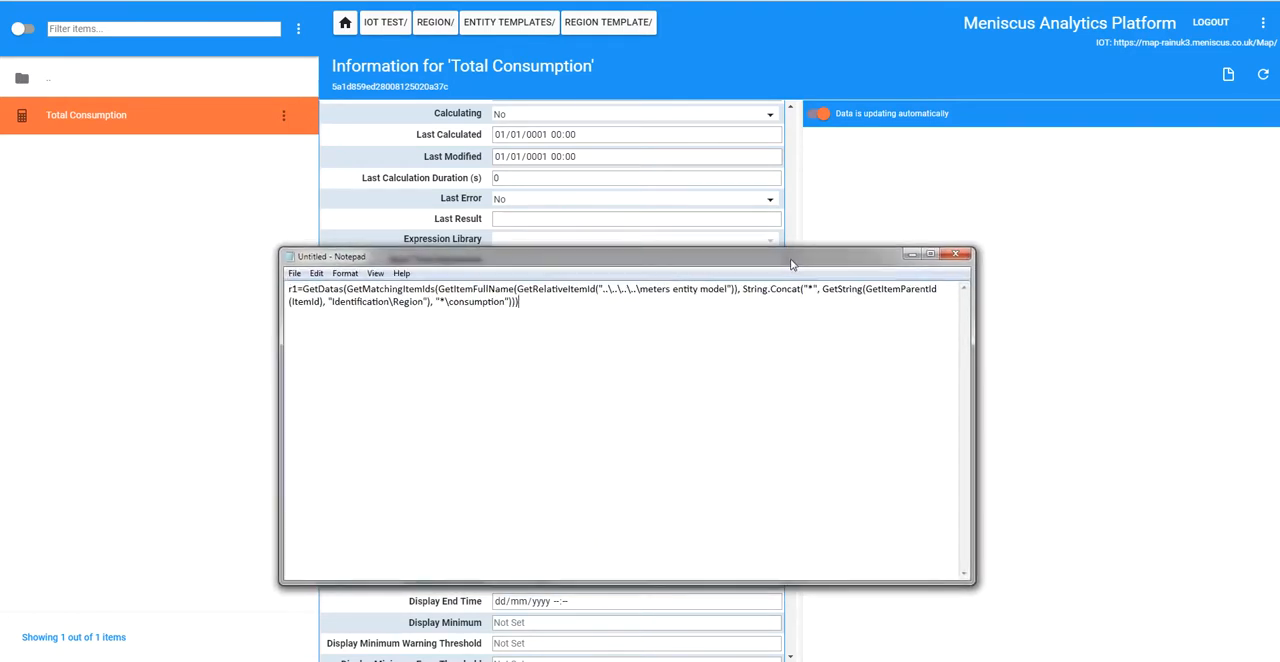
{"action": "left_click_drag", "start_coordinate": [302, 289], "coordinate": [288, 289]}
{"action": "left_click", "coordinate": [859, 340]}
{"action": "left_click_drag", "start_coordinate": [548, 310], "coordinate": [288, 289]}
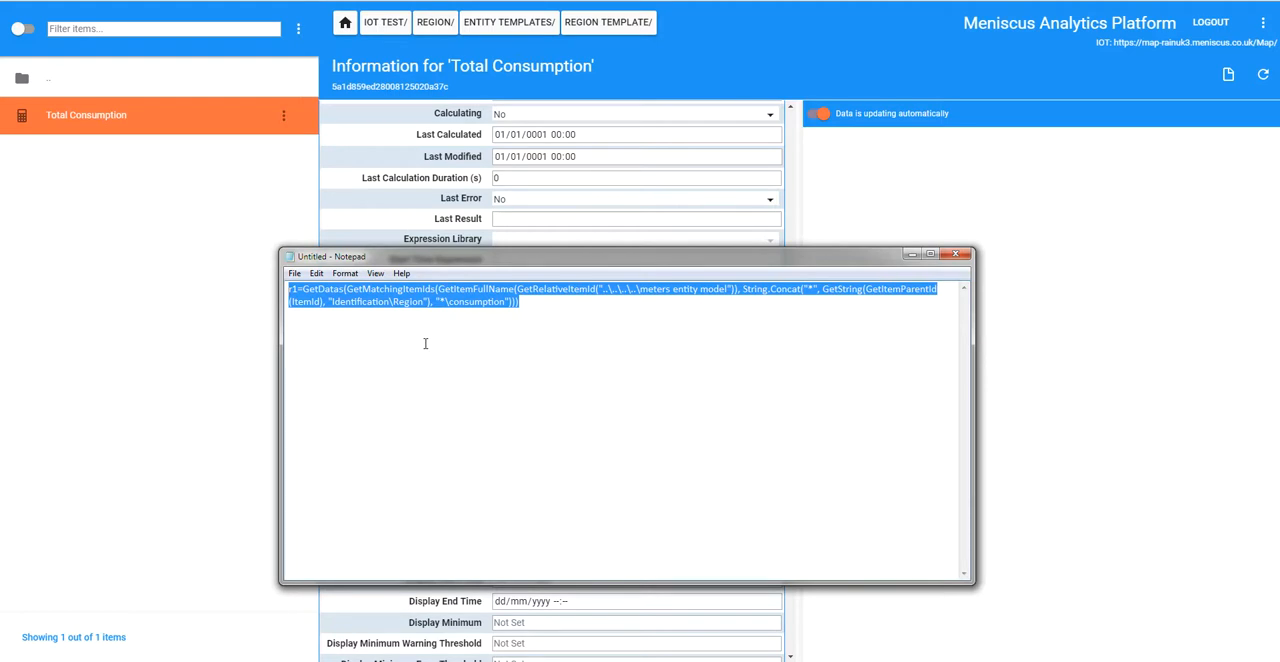
{"action": "left_click", "coordinate": [912, 254]}
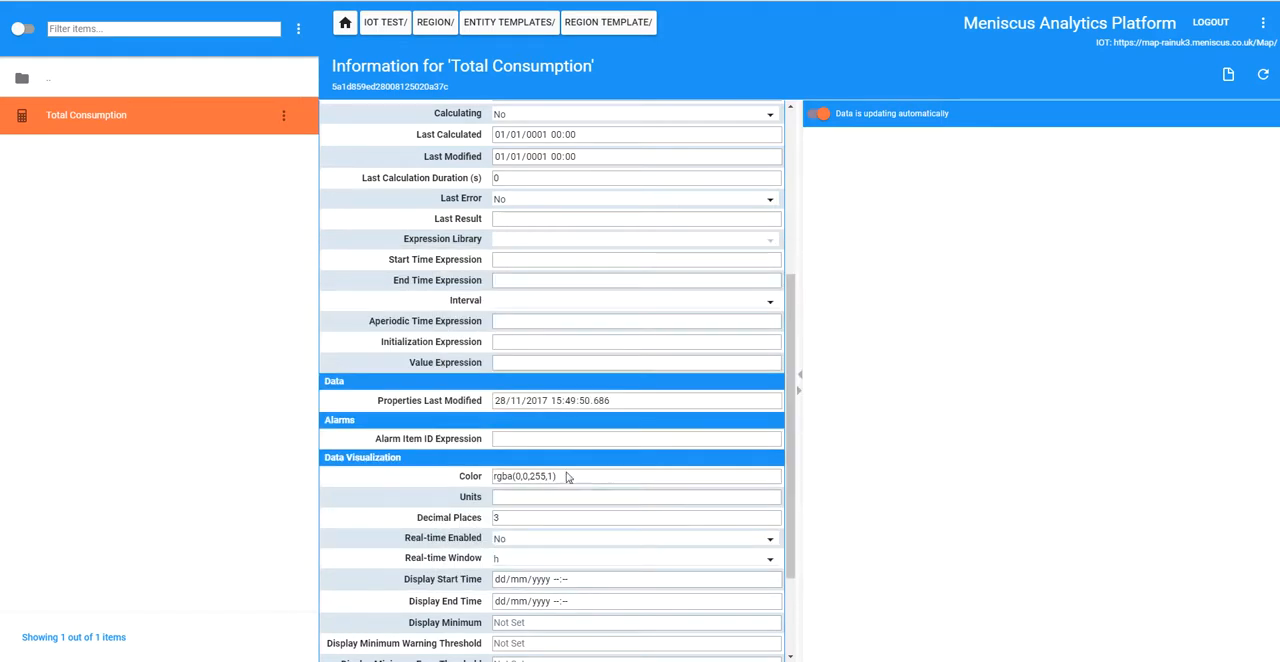
{"action": "left_click", "coordinate": [517, 343]}
{"action": "type", "text": "(GetItemParentId(ItemId), \"Identification\\Region\", \"*\\consumption\"))"}
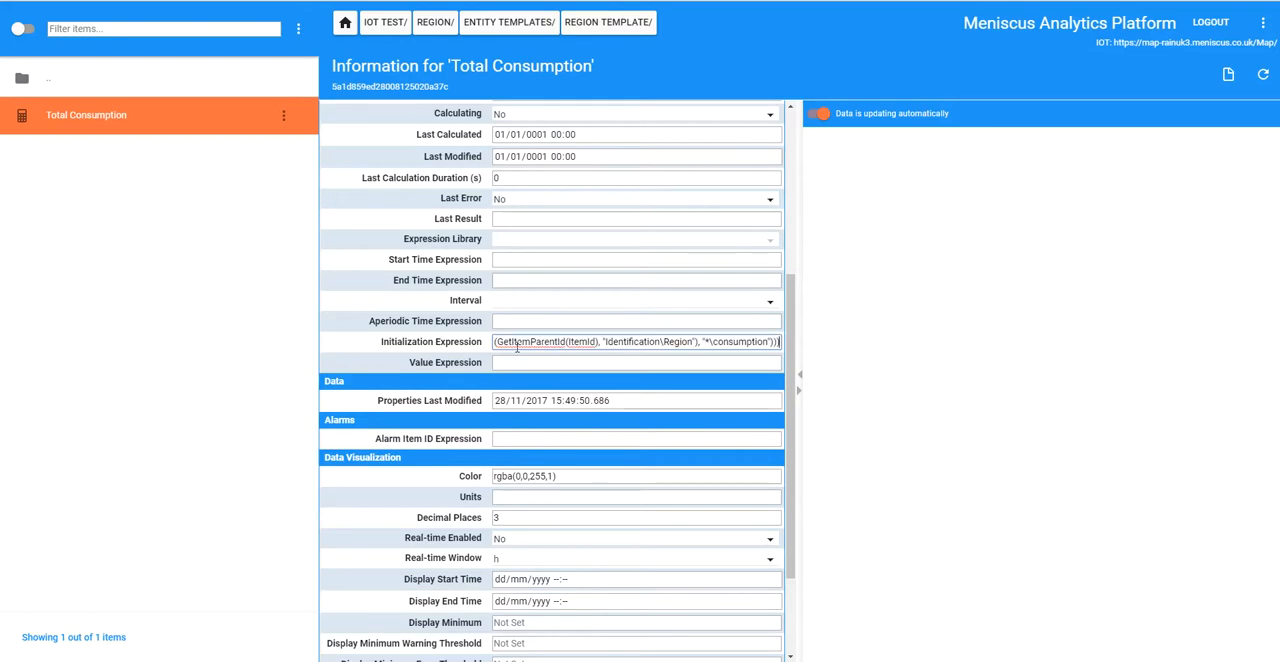
{"action": "key", "text": "Home"}
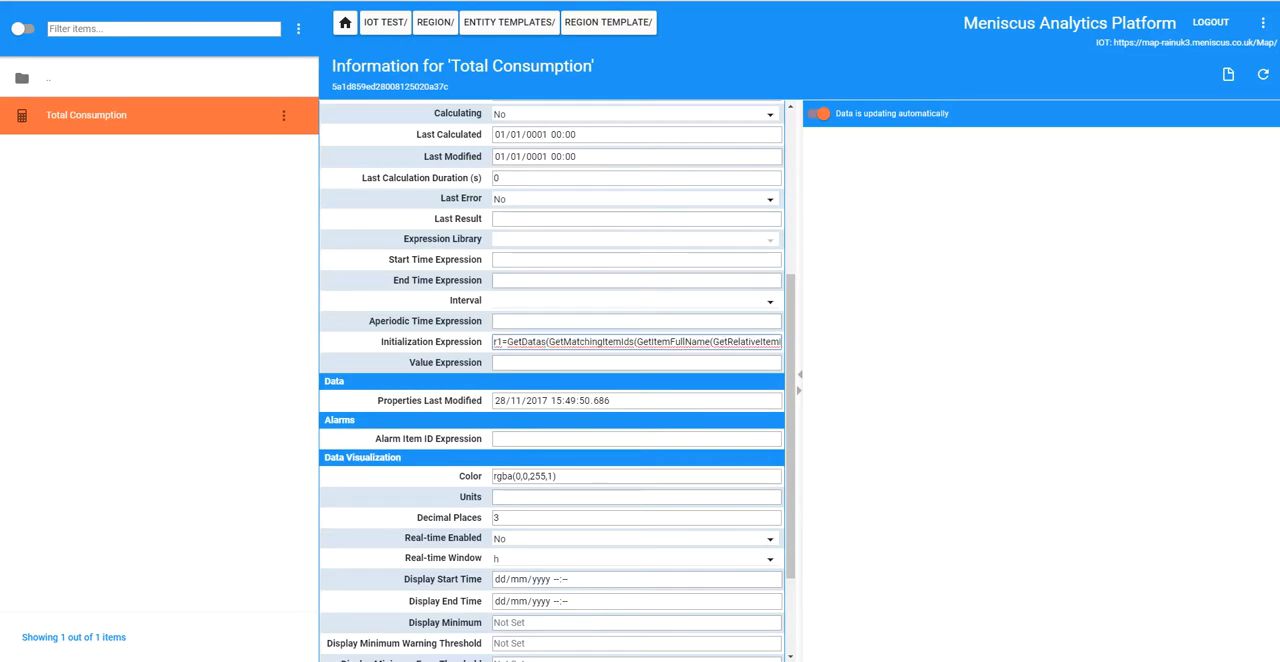
{"action": "key", "text": "Return"}
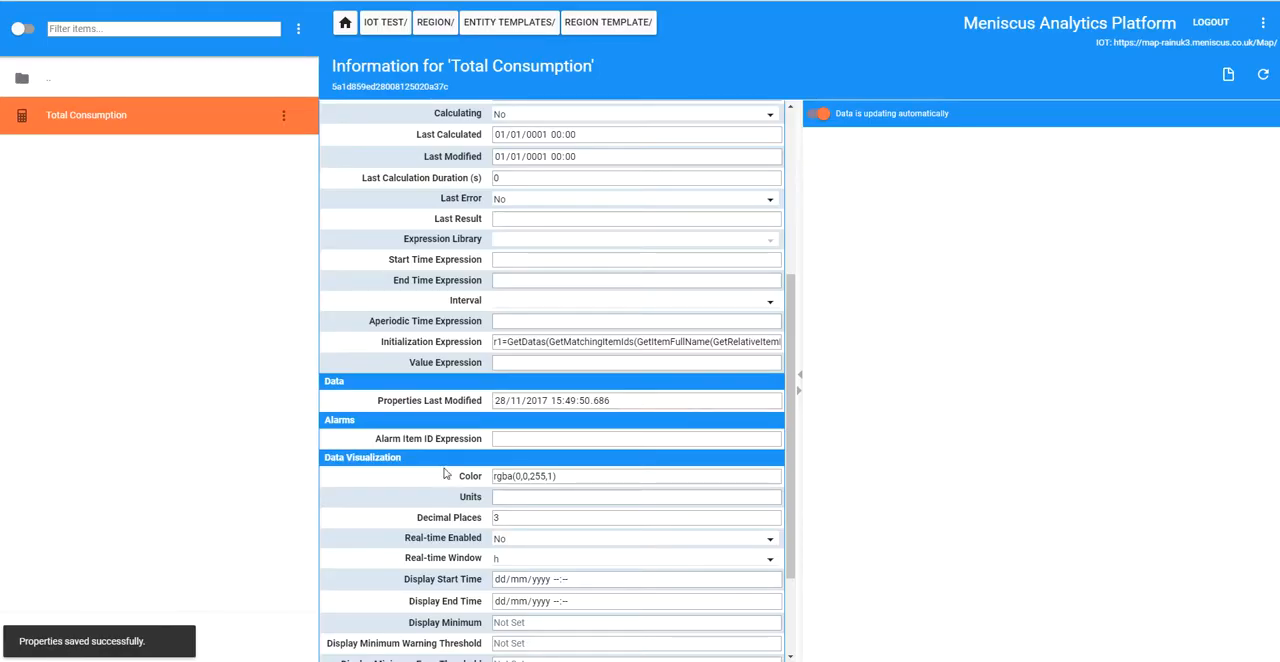
Step: Set Total Consumption's Value Expression to AggregateAcross(ToDatas(r1), Time, AggregationAcross("Sum"))
{"action": "left_click", "coordinate": [566, 364]}
{"action": "type", "text": "AggregateAcross(ToDatas(r1), Time, AggregationAcross(\"Sum\"))"}
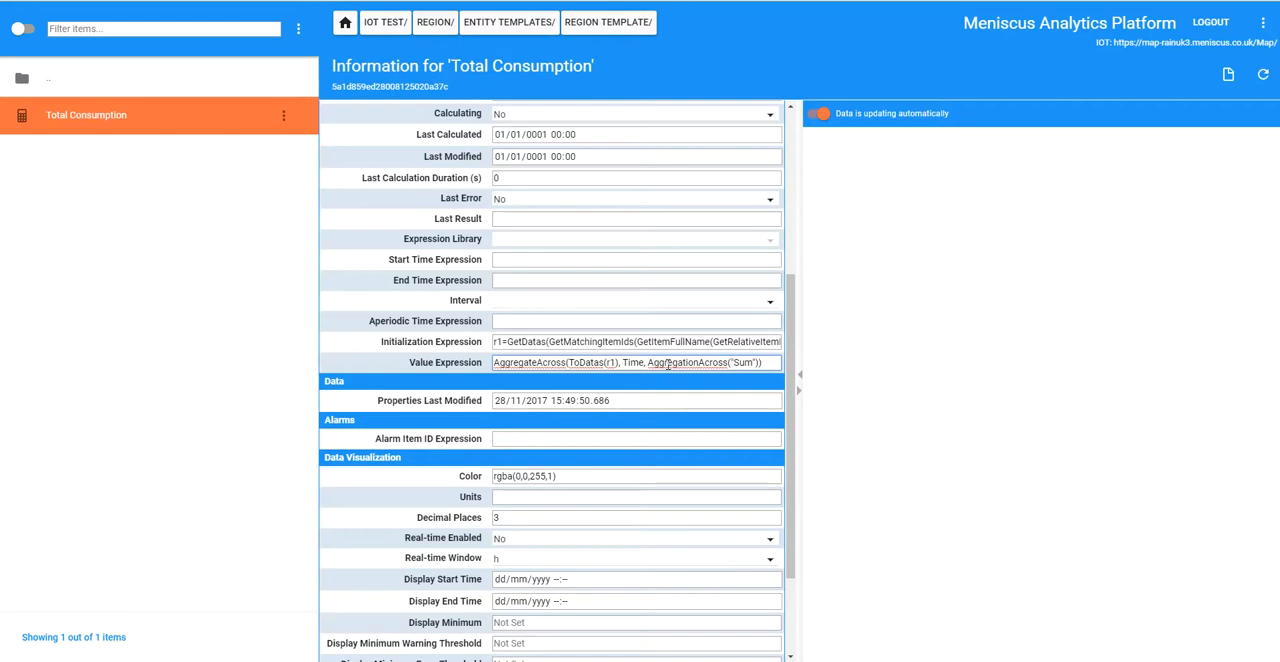
{"action": "left_click", "coordinate": [177, 353]}
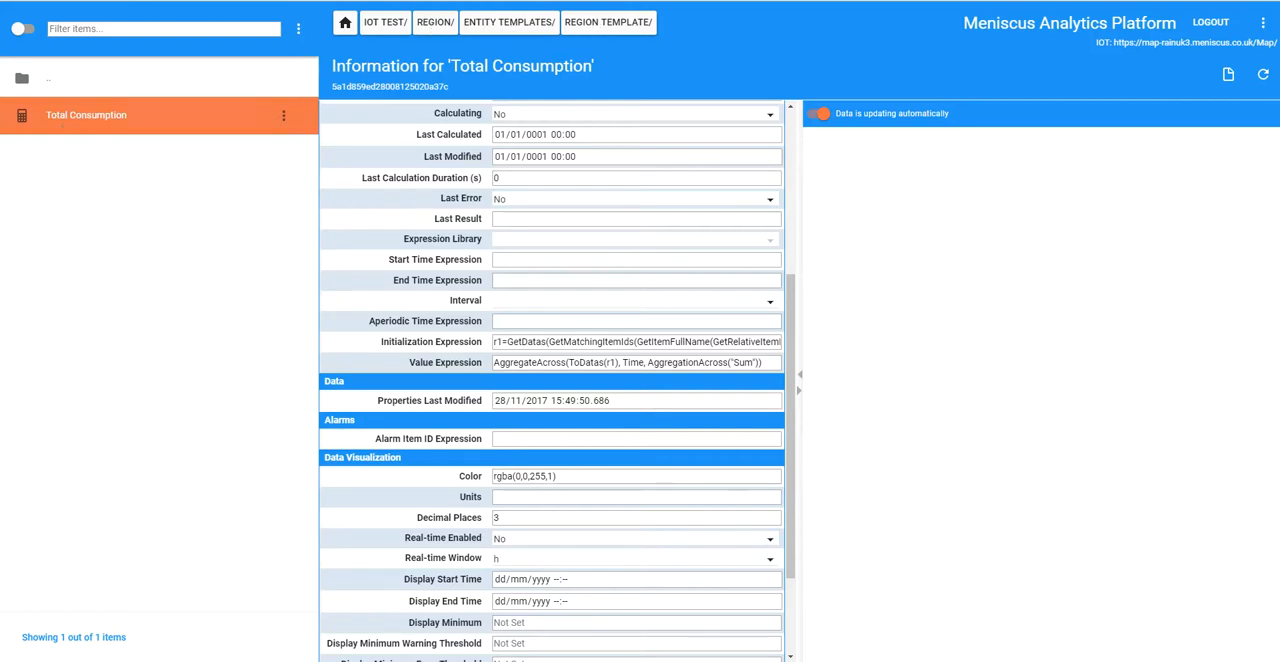
Step: Switch to Region Entities.csv in Excel and autofit columns B through H to their contents
{"action": "left_click_drag", "start_coordinate": [0, 175], "coordinate": [800, 118]}
{"action": "double_click", "coordinate": [613, 230]}
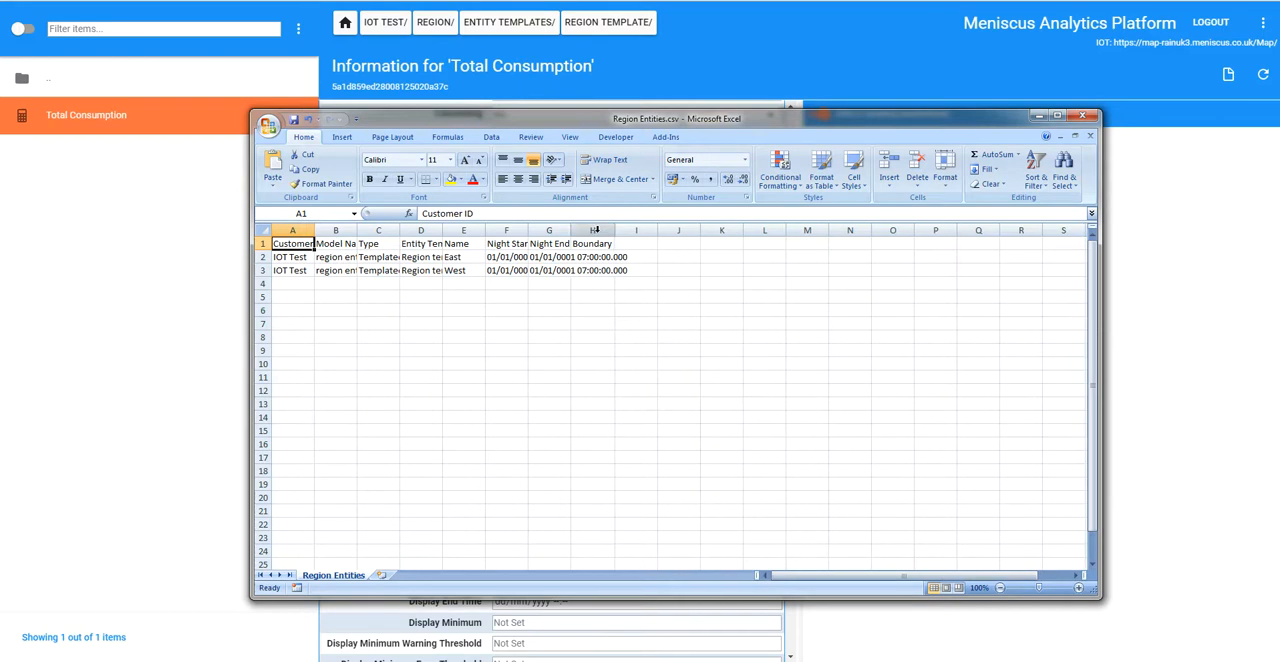
{"action": "double_click", "coordinate": [569, 230]}
{"action": "double_click", "coordinate": [528, 230]}
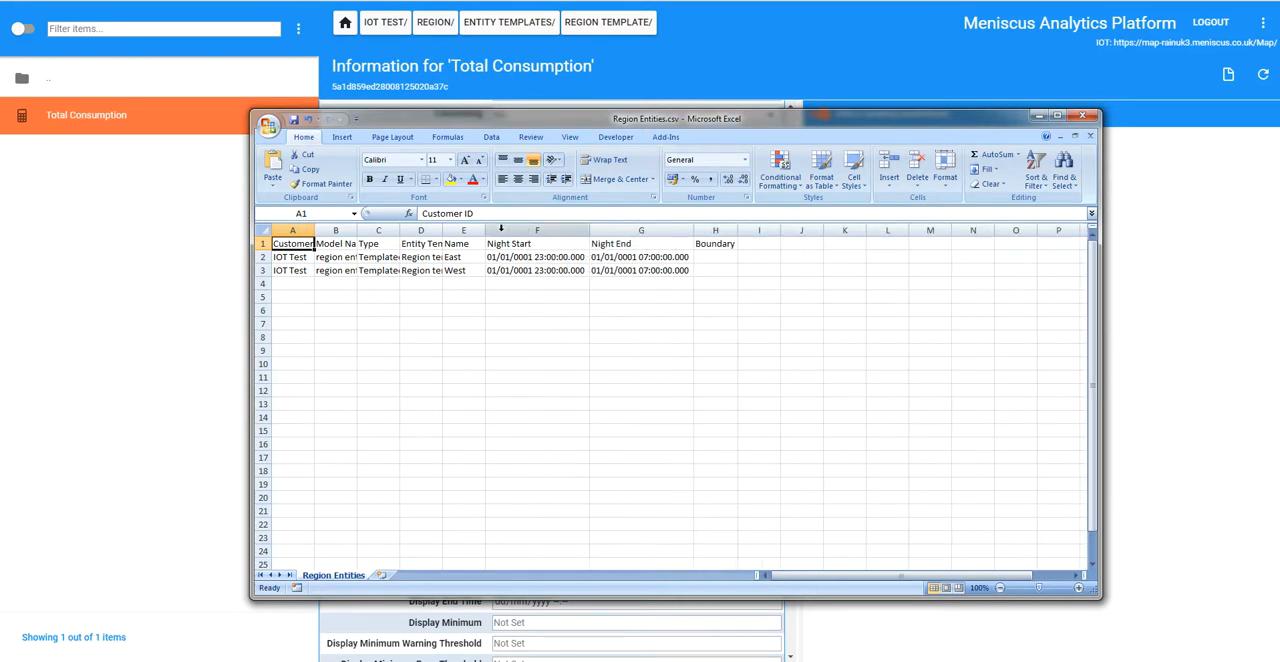
{"action": "double_click", "coordinate": [484, 230]}
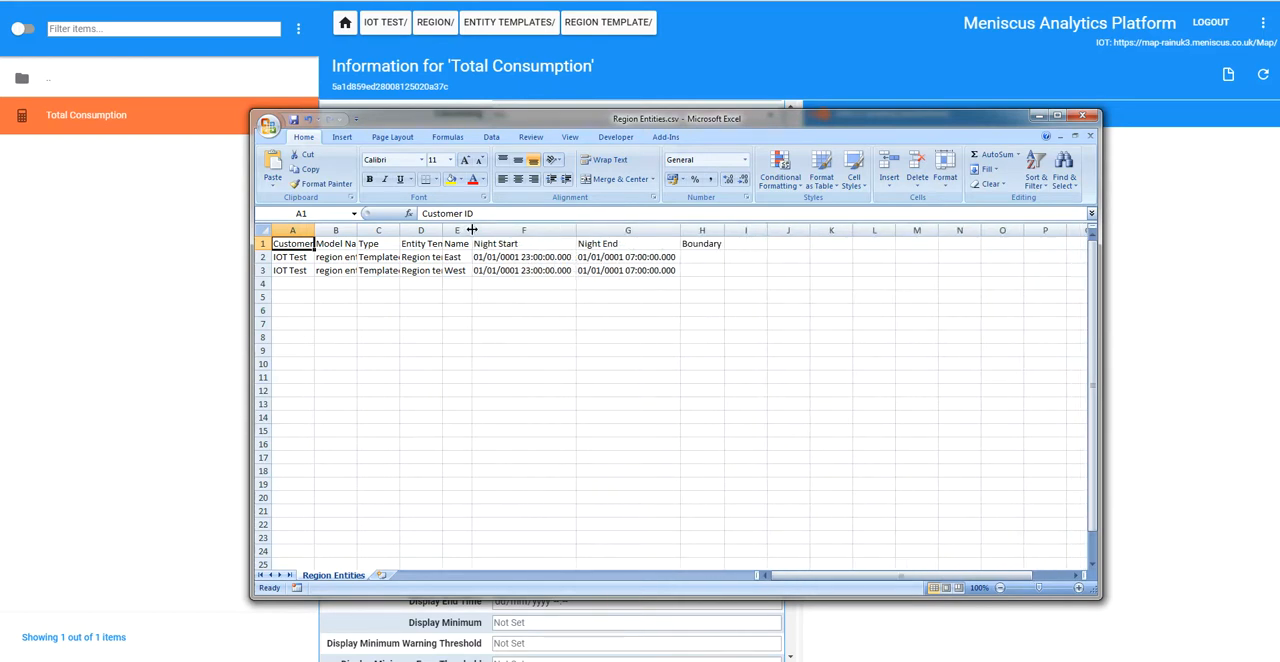
{"action": "double_click", "coordinate": [442, 230]}
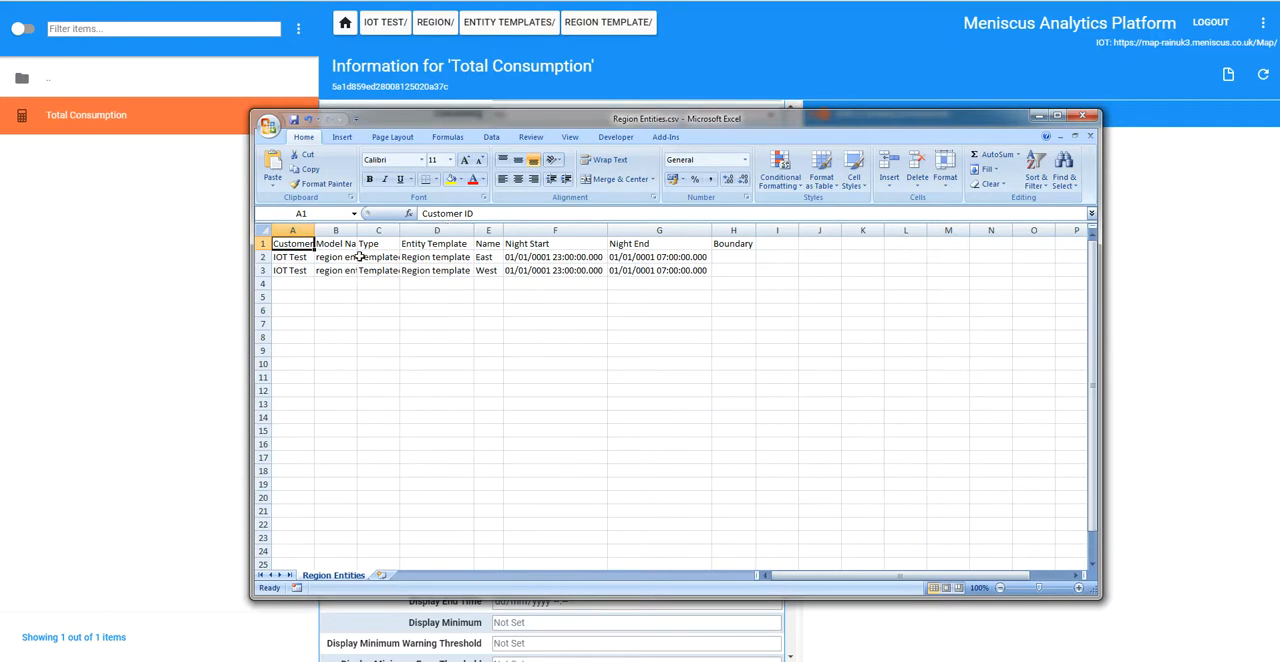
{"action": "double_click", "coordinate": [357, 230]}
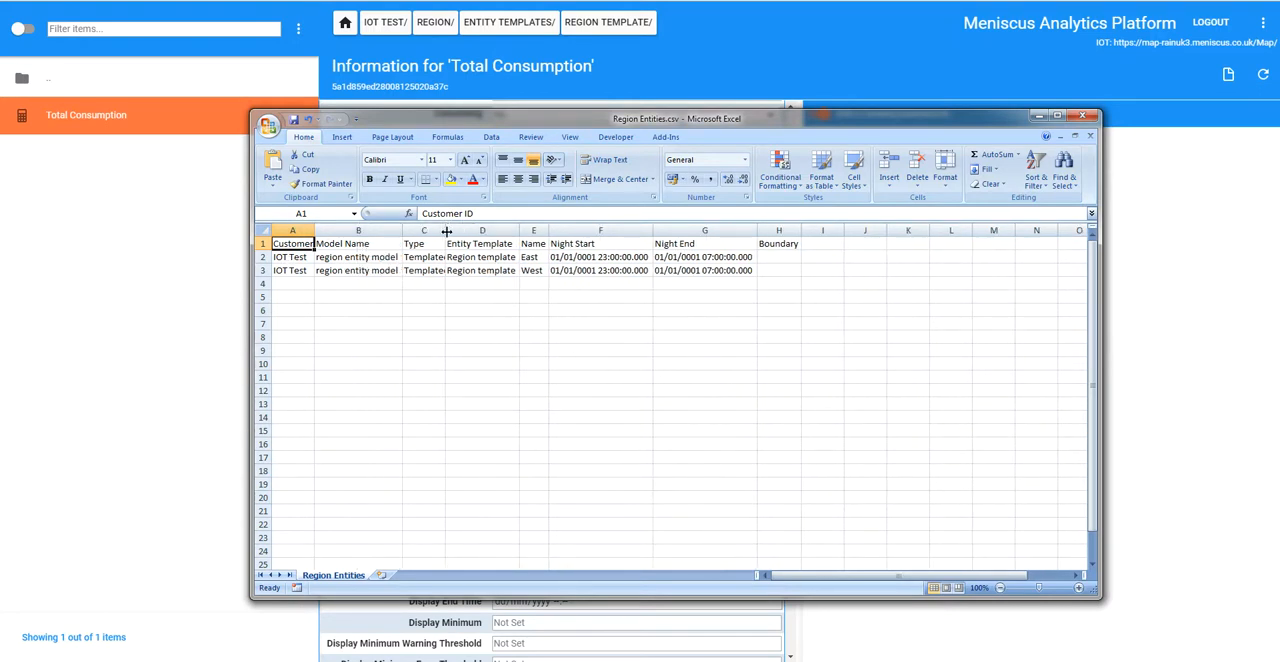
{"action": "double_click", "coordinate": [445, 230]}
Step: Examine the Name, Night Start and Night End values in the East region's row
{"action": "left_click", "coordinate": [563, 258]}
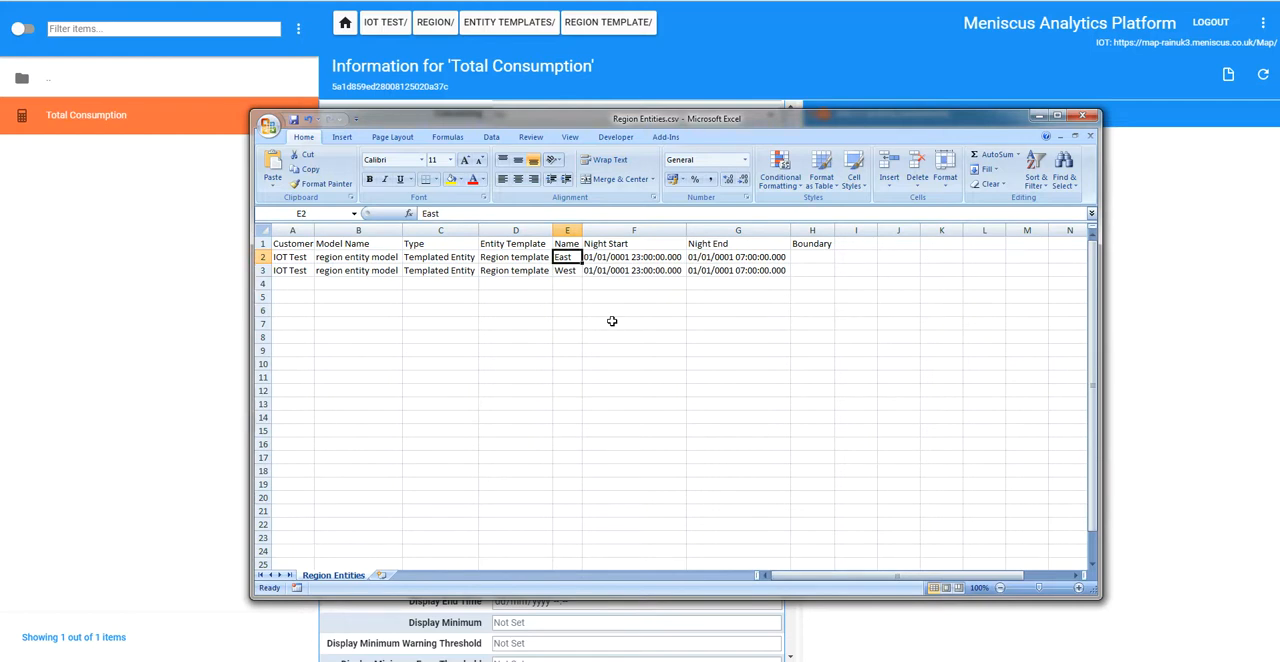
{"action": "key", "text": "Right"}
{"action": "key", "text": "Right"}
{"action": "key", "text": "Left"}
{"action": "key", "text": "Right"}
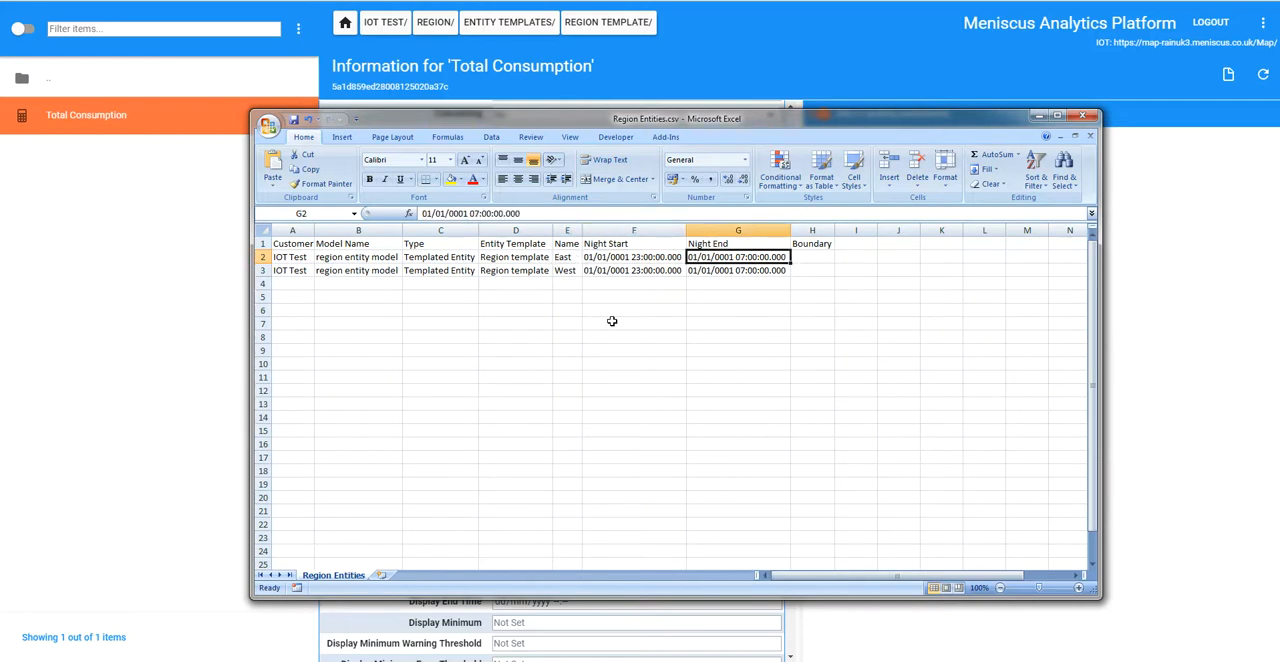
{"action": "key", "text": "Left"}
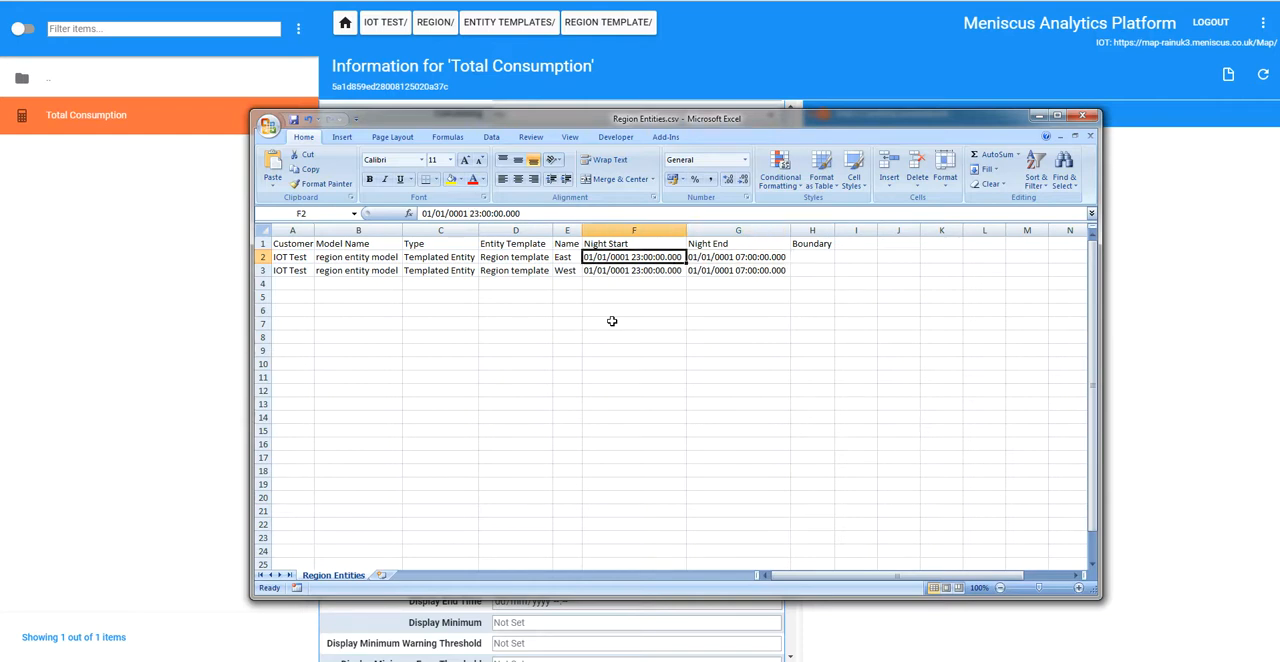
{"action": "key", "text": "Right"}
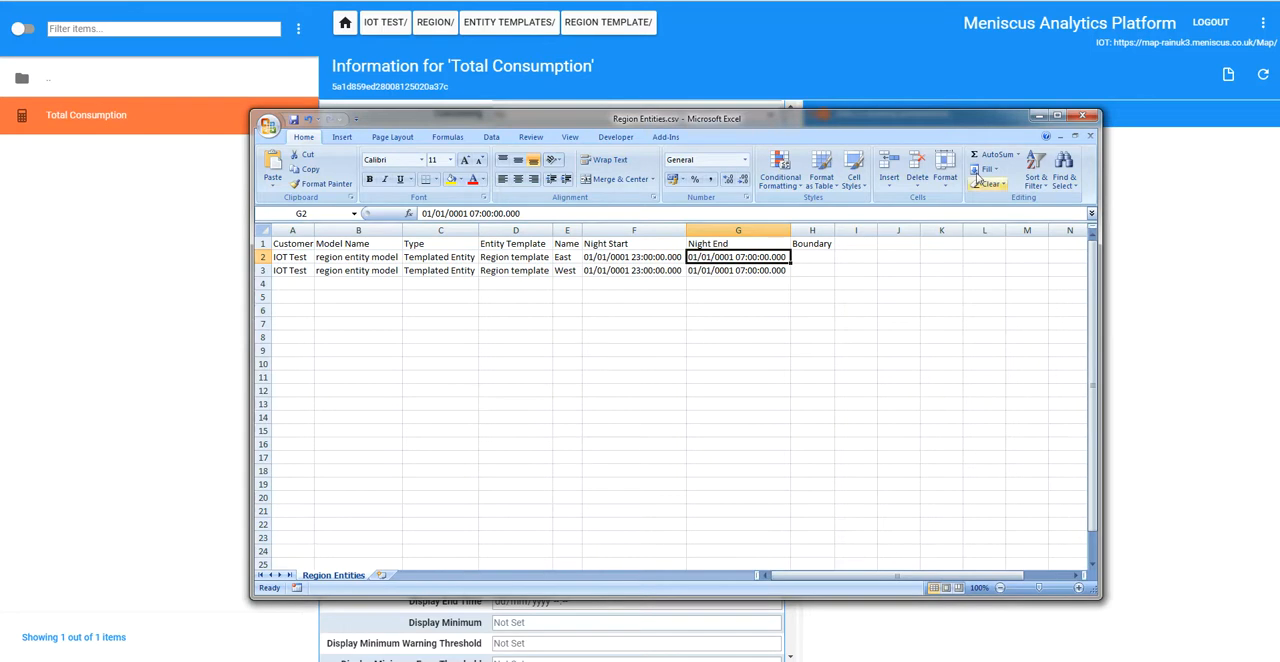
Step: Close Region Entities.csv, saving the changes and keeping the comma-delimited CSV format
{"action": "left_click", "coordinate": [1090, 136]}
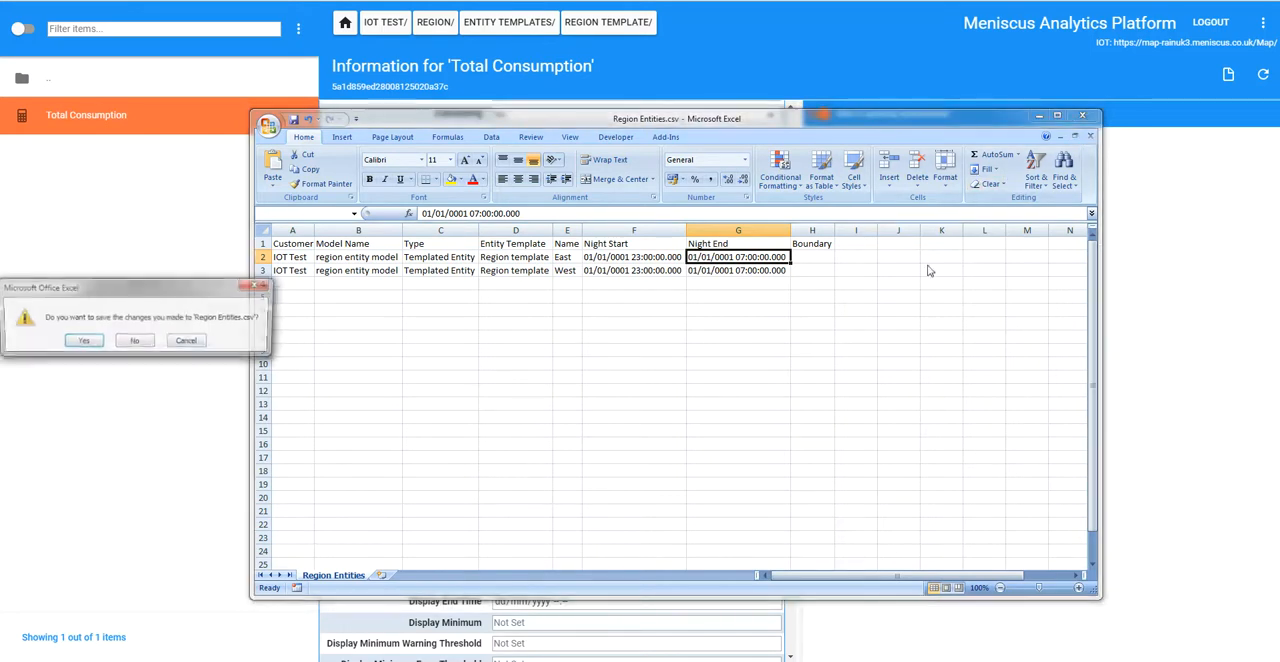
{"action": "left_click", "coordinate": [82, 341]}
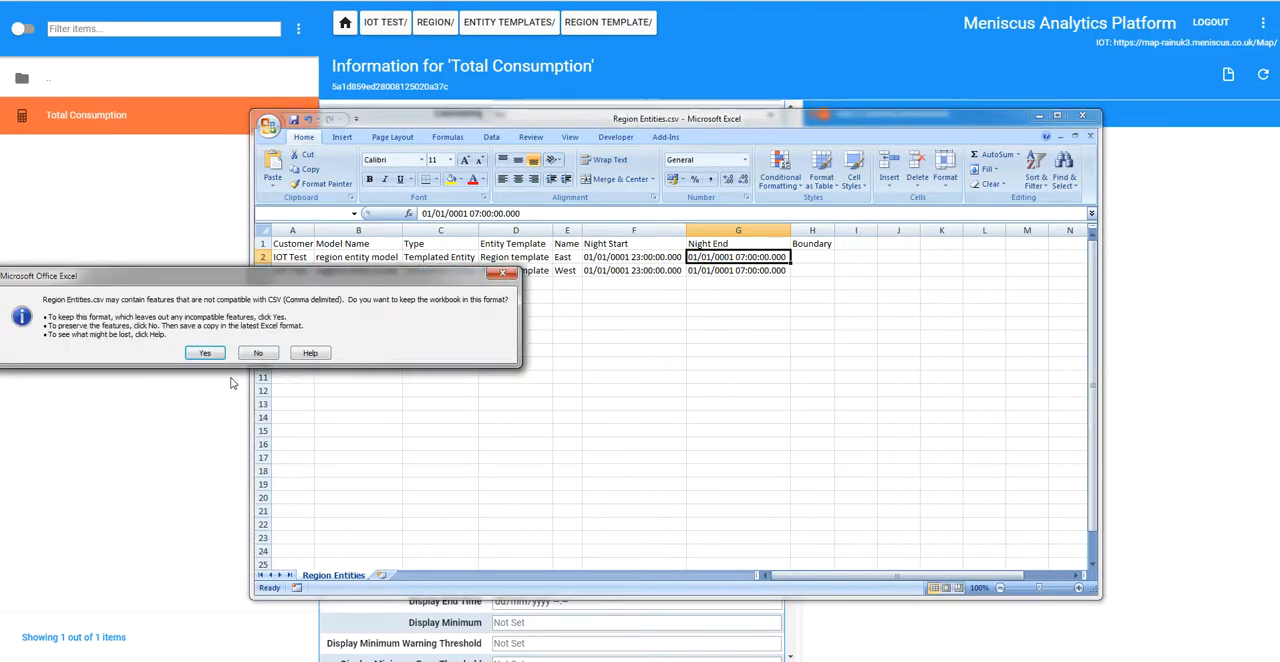
{"action": "left_click", "coordinate": [205, 354]}
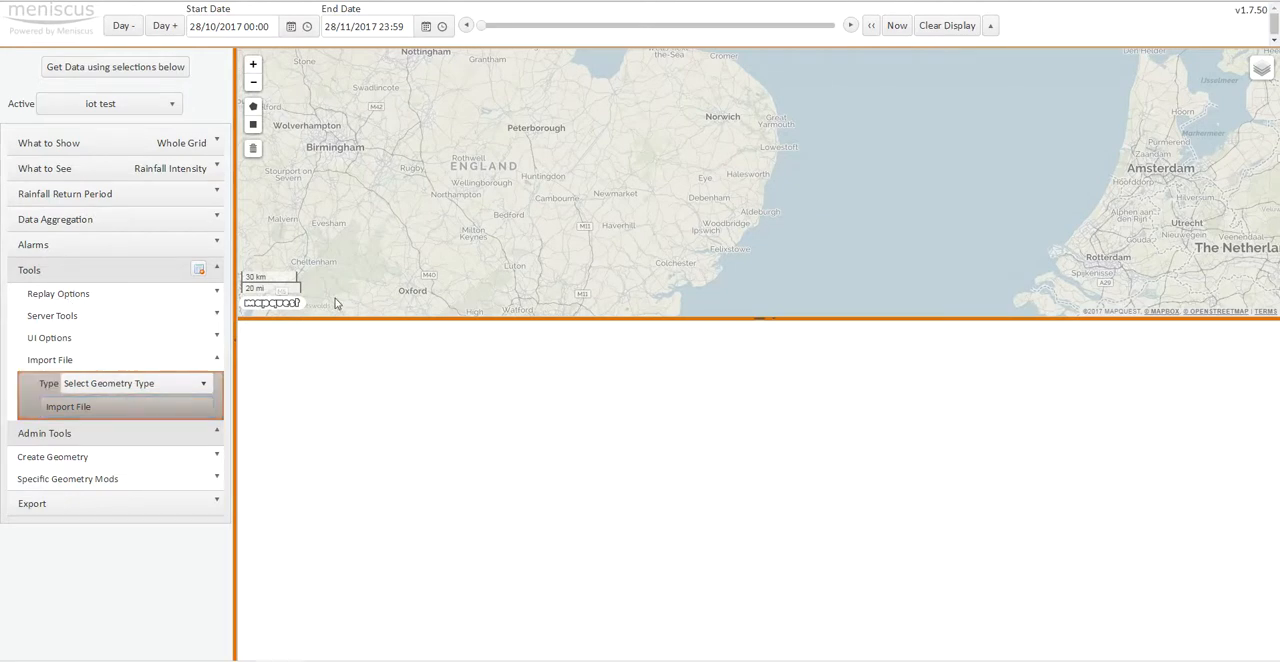
Step: Switch to the Meniscus map page and import Region Entities.csv for iot test
{"action": "left_click", "coordinate": [122, 410]}
{"action": "left_click", "coordinate": [420, 131]}
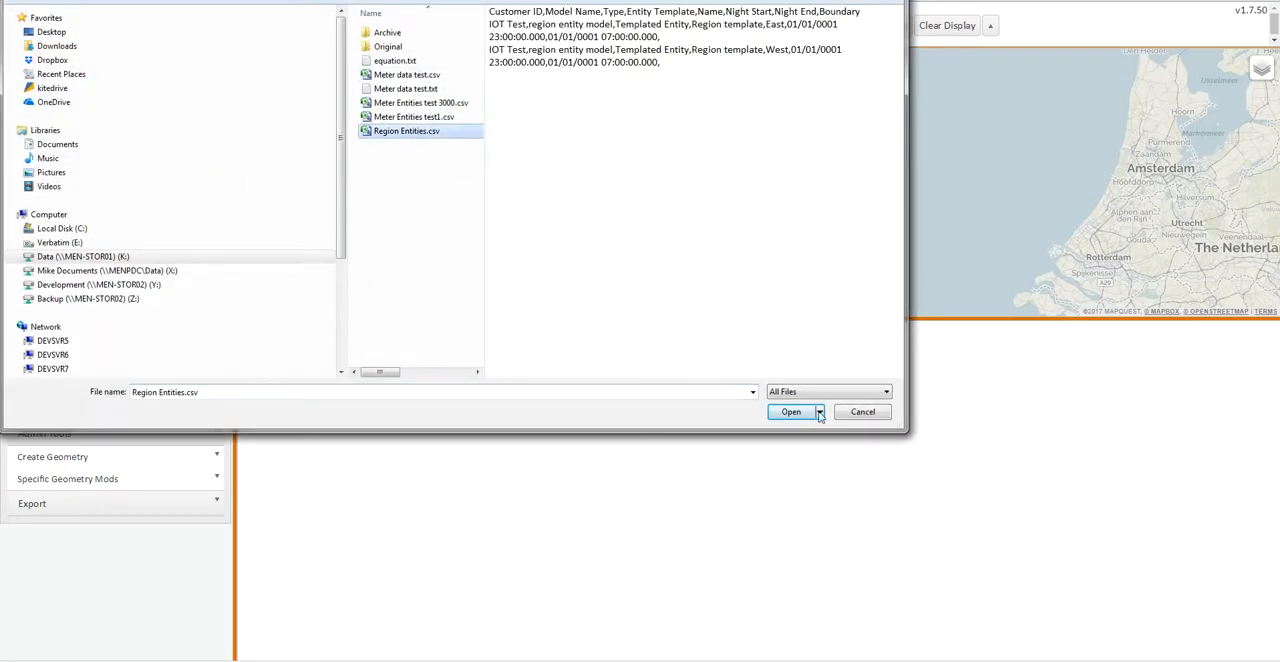
{"action": "left_click", "coordinate": [791, 412]}
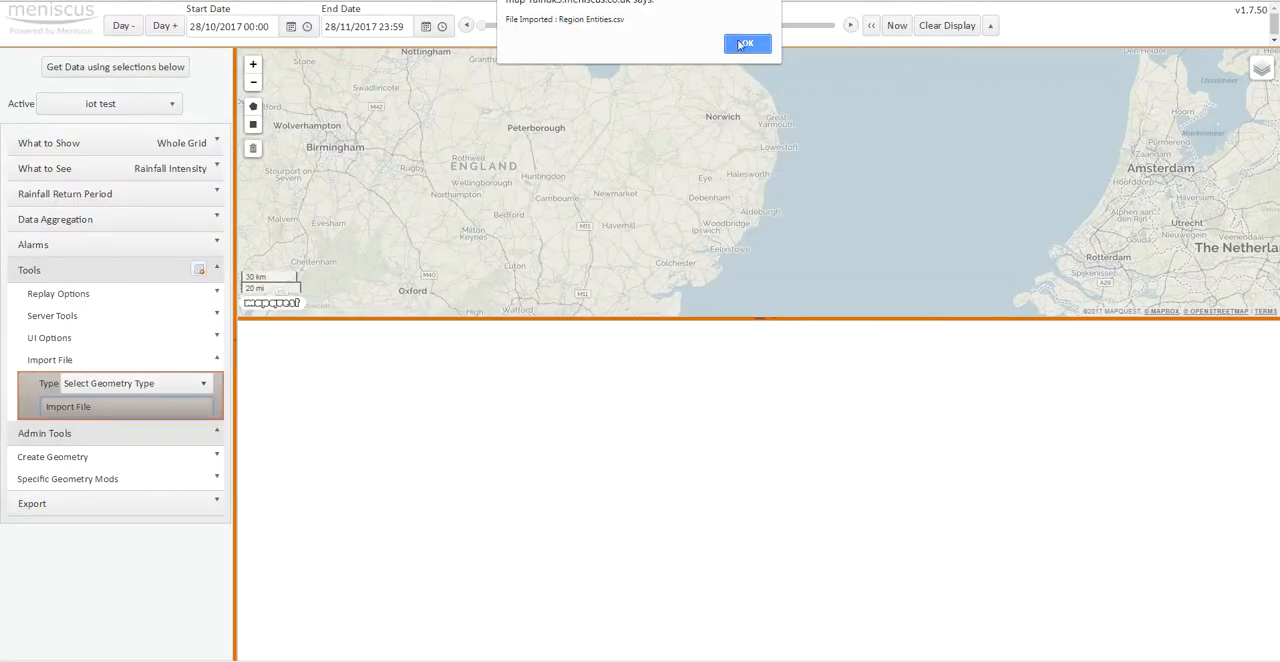
{"action": "left_click", "coordinate": [743, 44]}
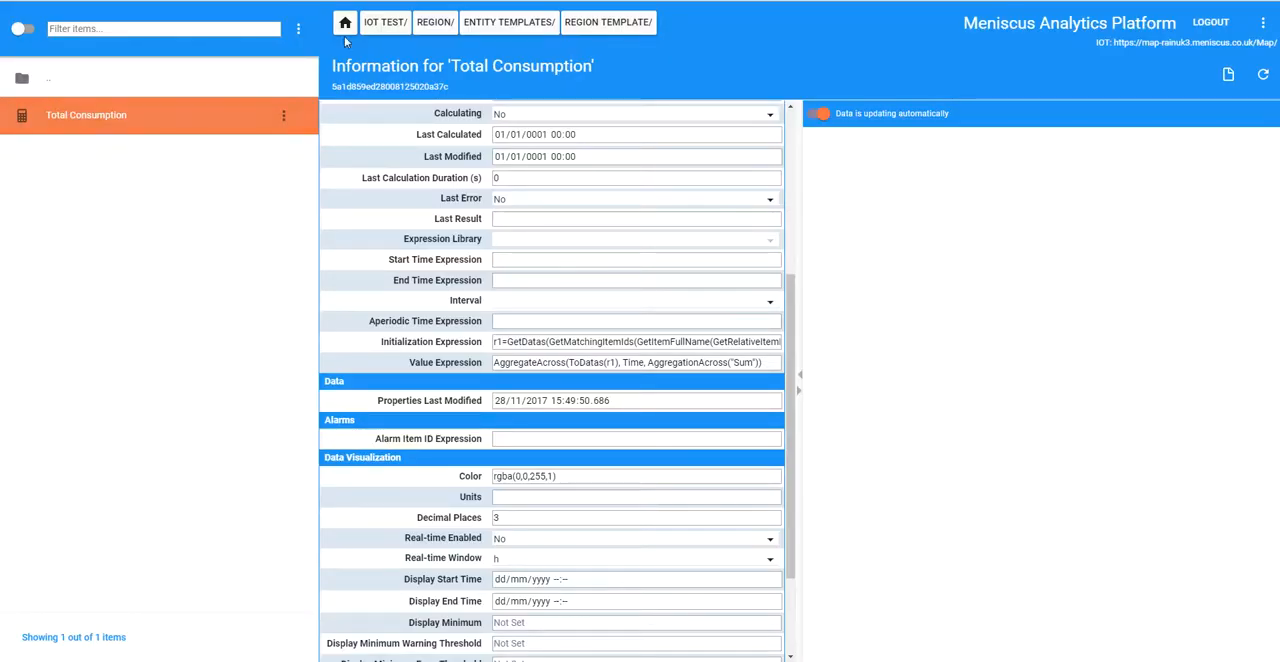
Step: Examine the settings and chart of East's total consumption under the Region entities, and open the West entity to view its contents
{"action": "left_click", "coordinate": [435, 22]}
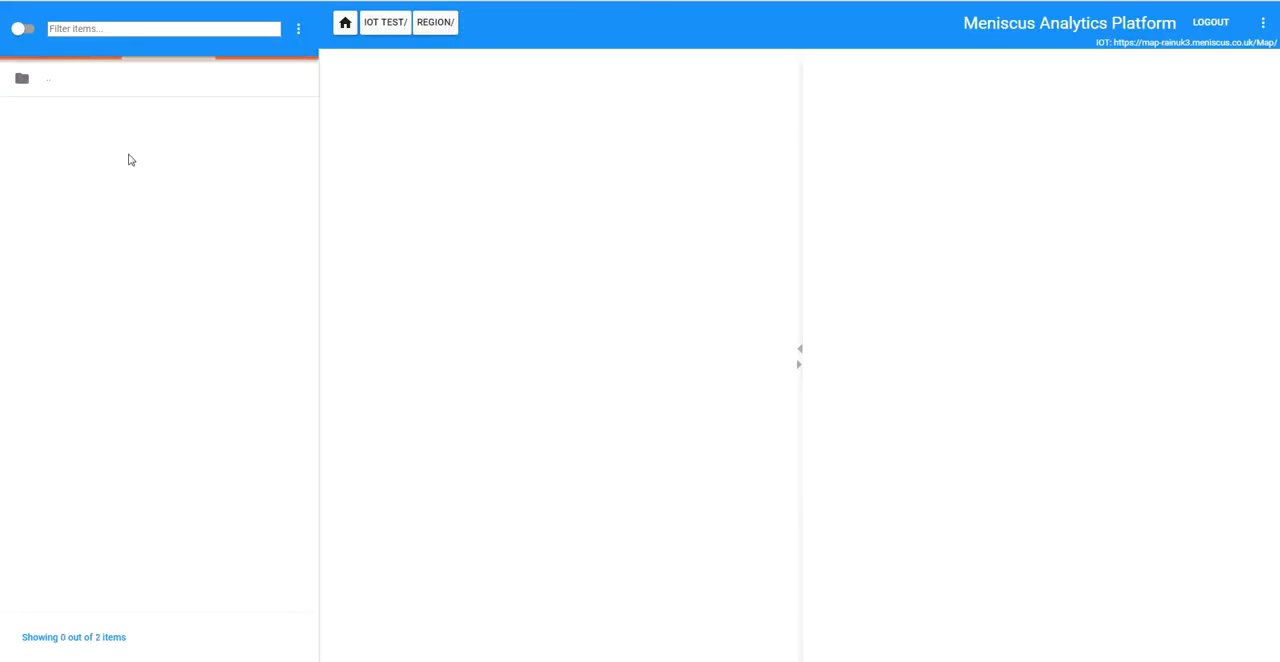
{"action": "left_click", "coordinate": [70, 122]}
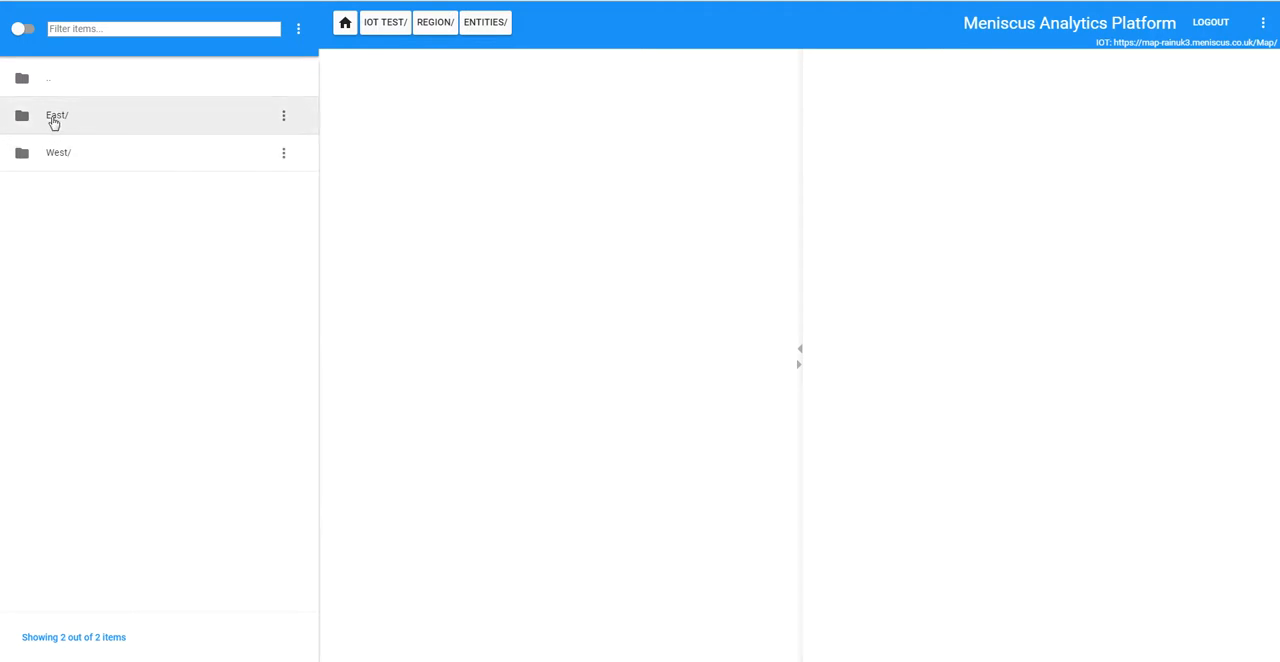
{"action": "left_click", "coordinate": [54, 121]}
{"action": "left_click", "coordinate": [51, 117]}
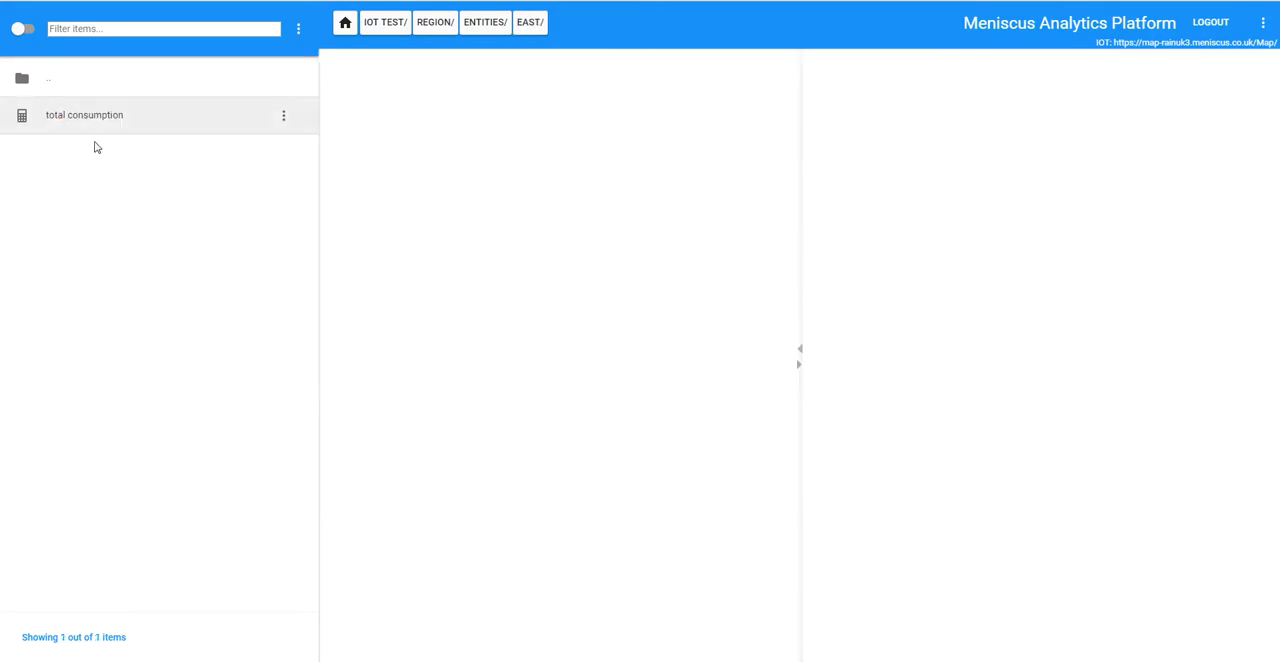
{"action": "left_click", "coordinate": [86, 122]}
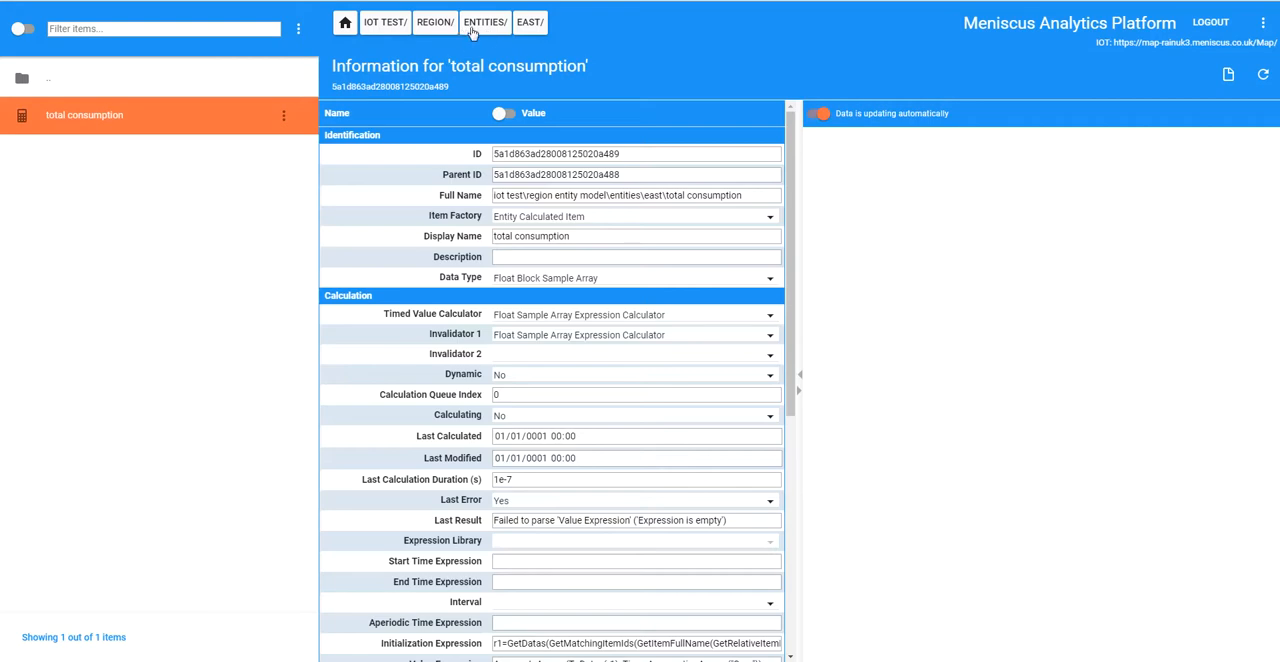
{"action": "scroll", "coordinate": [790, 285], "scroll_direction": "down", "scroll_amount": 4}
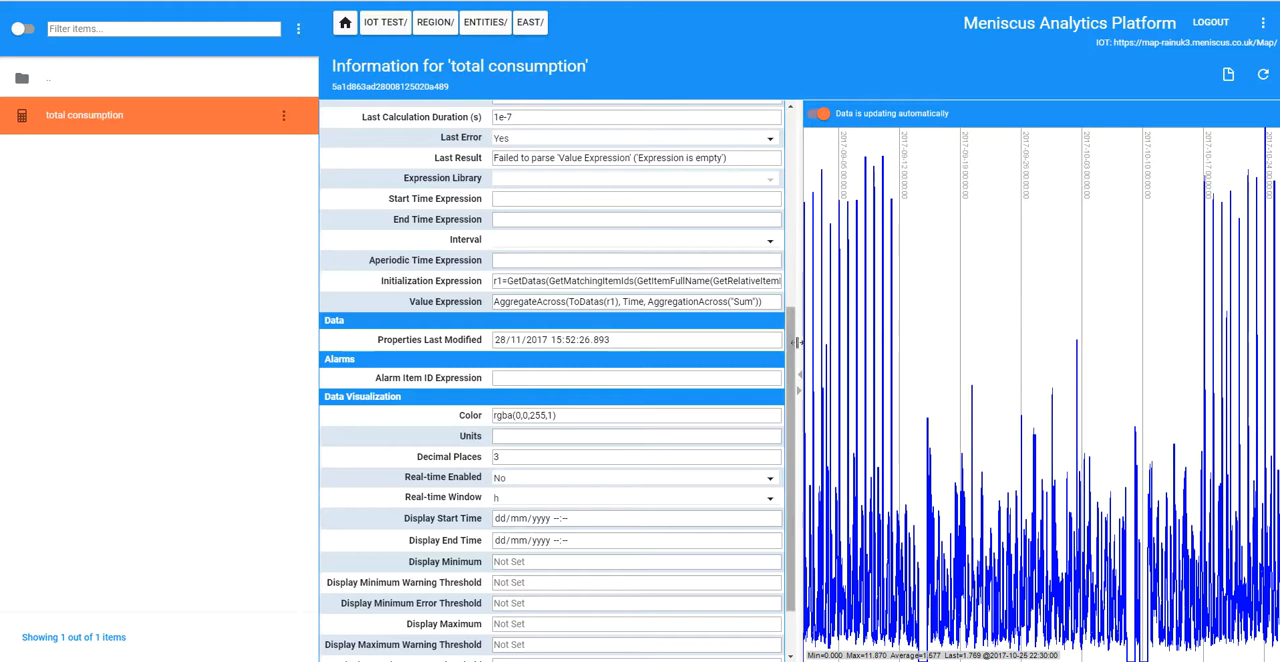
{"action": "scroll", "coordinate": [796, 346], "scroll_direction": "up", "scroll_amount": 3}
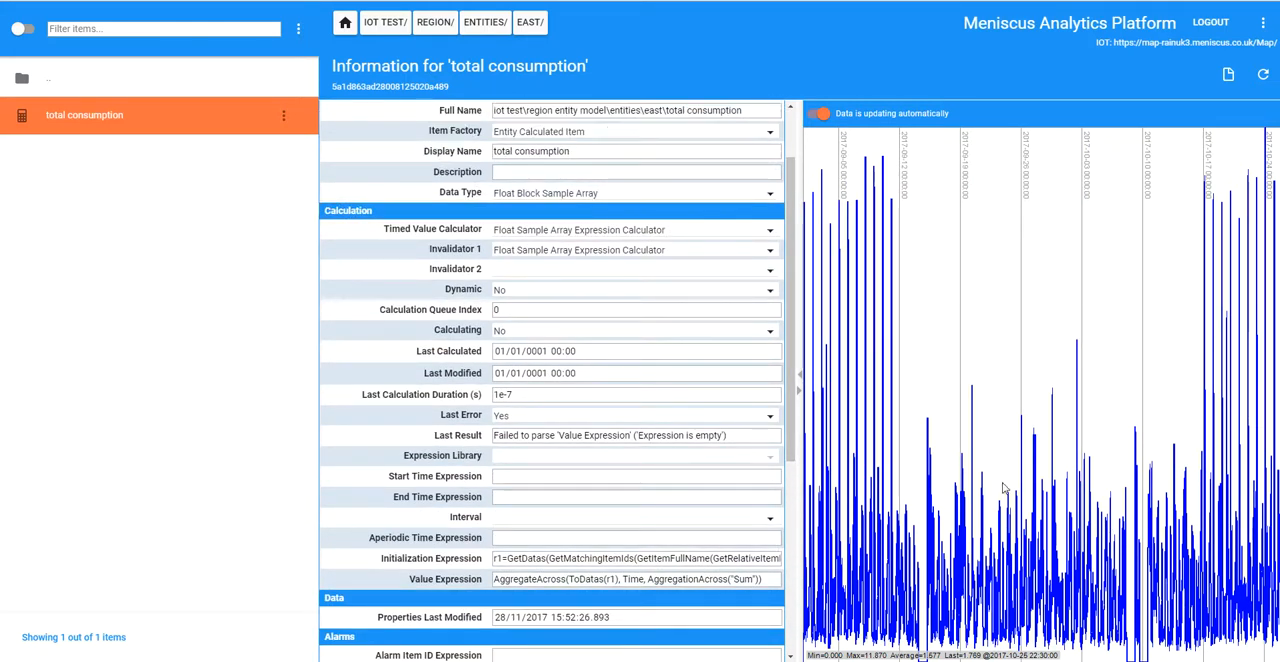
{"action": "left_click", "coordinate": [496, 22]}
{"action": "left_click", "coordinate": [78, 160]}
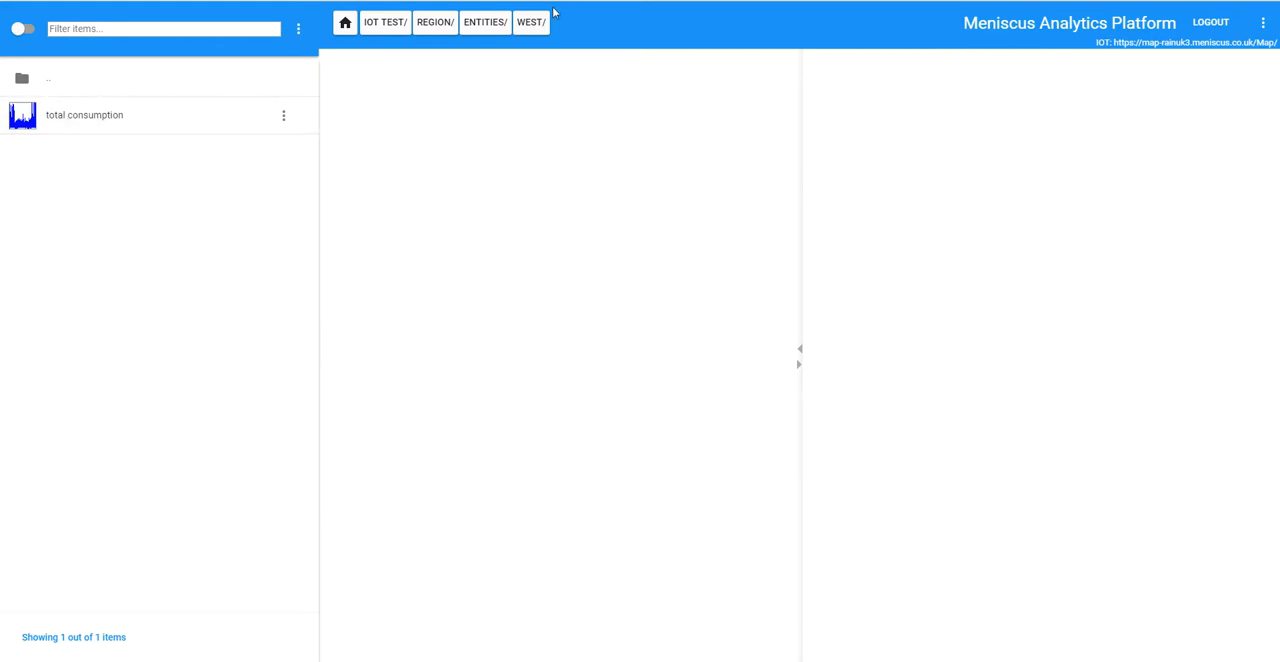
Step: Check the Region property of meter entity Area 1_1042 under IOT Test's Meters entities, and return to the IOT Test level
{"action": "left_click", "coordinate": [434, 23]}
{"action": "left_click", "coordinate": [401, 24]}
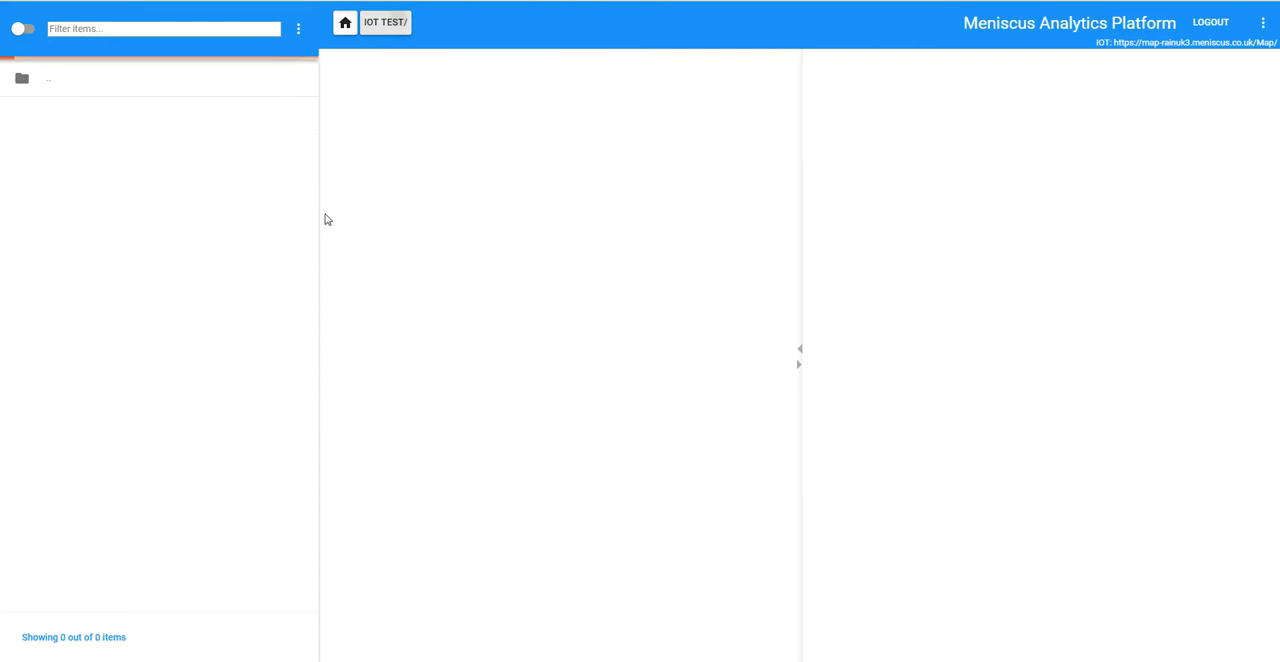
{"action": "left_click", "coordinate": [66, 118]}
{"action": "left_click", "coordinate": [87, 118]}
{"action": "left_click", "coordinate": [88, 118]}
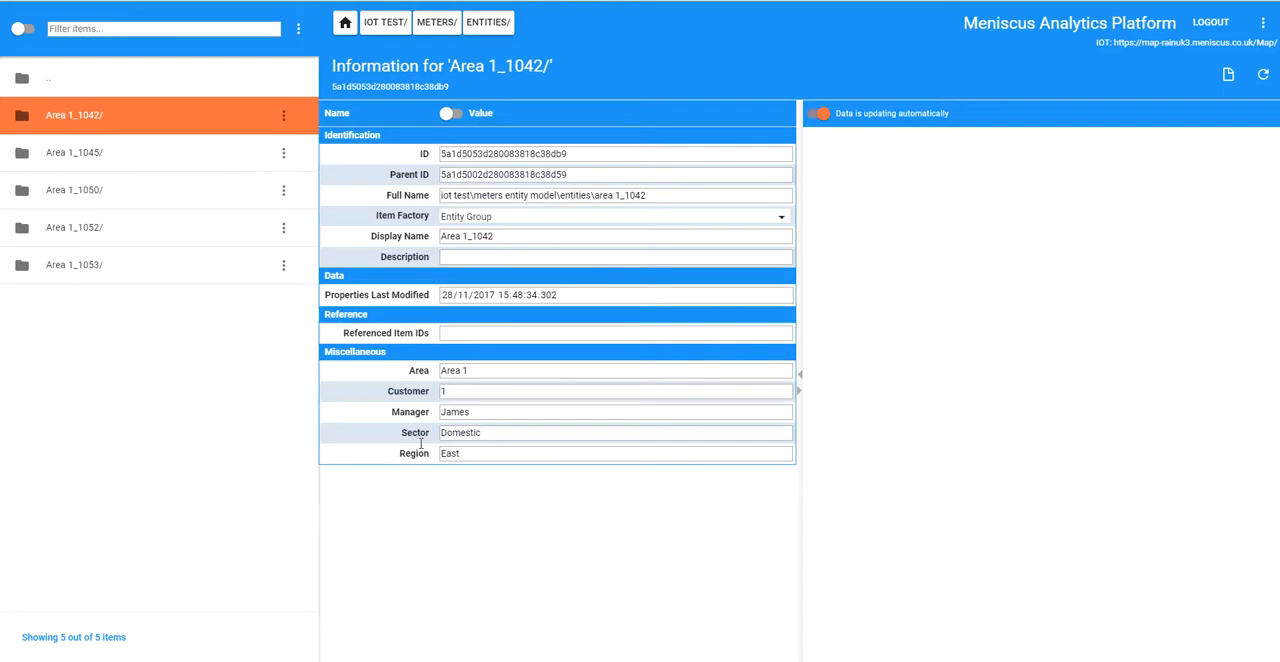
{"action": "left_click", "coordinate": [506, 452]}
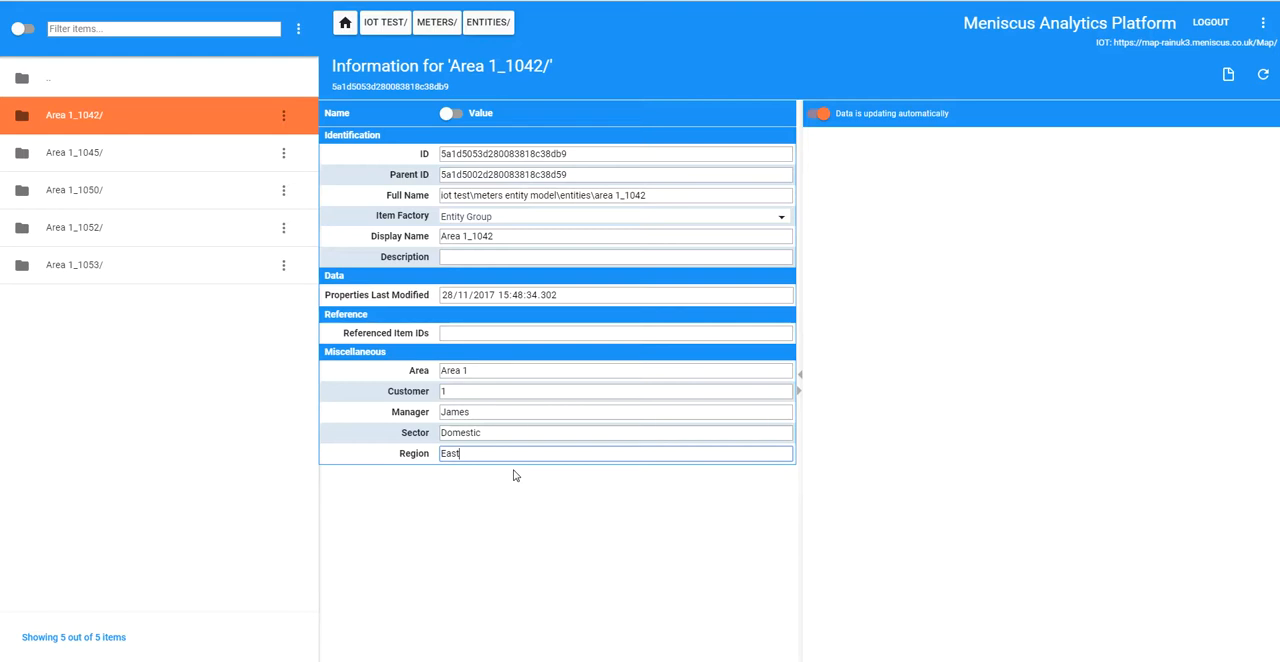
{"action": "left_click", "coordinate": [386, 24]}
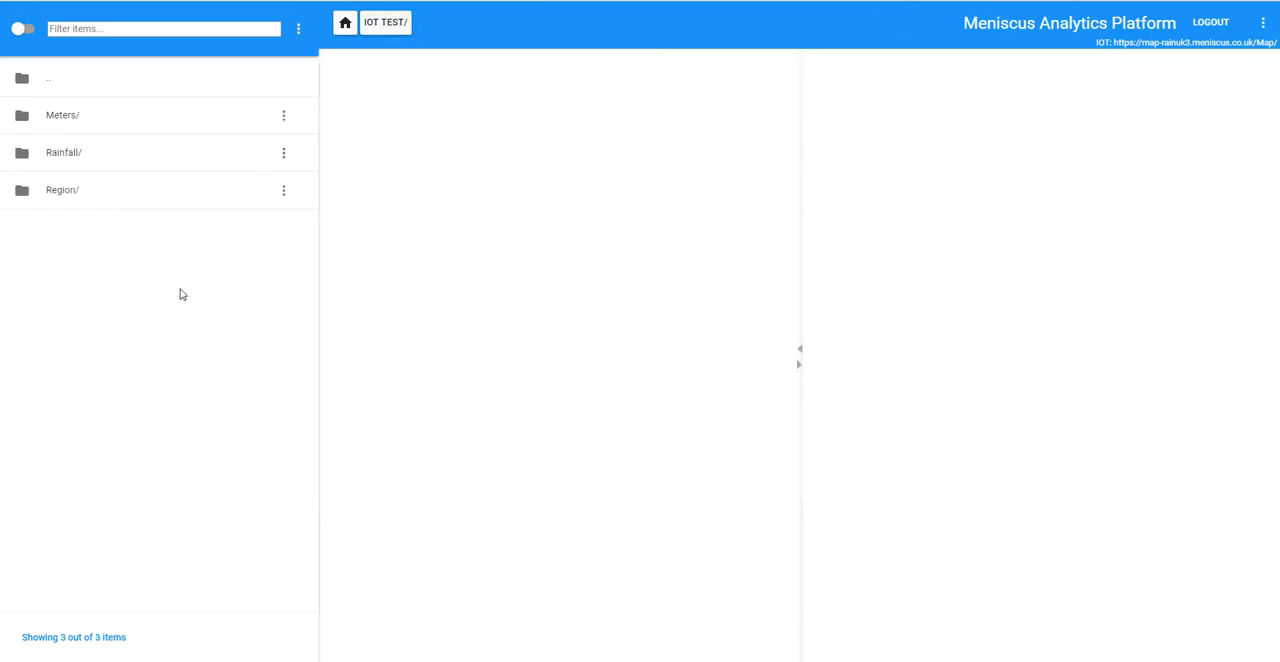